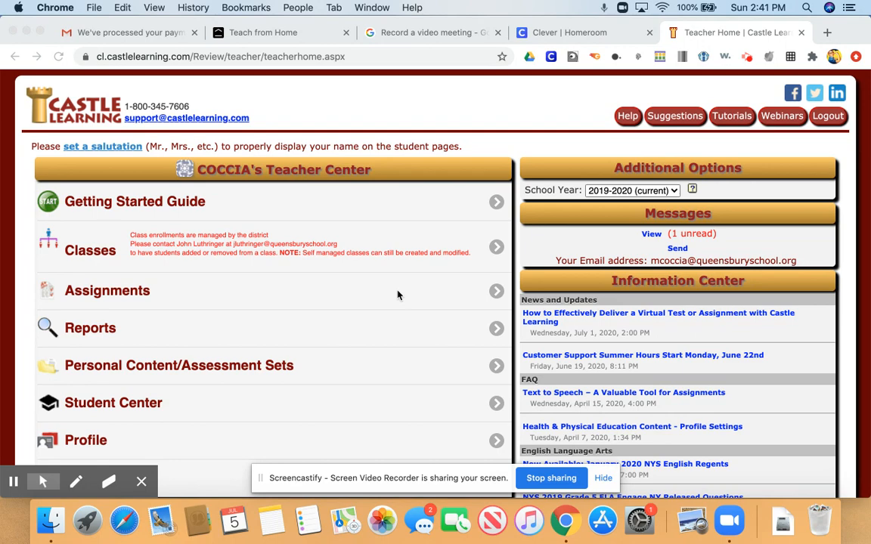
- Open the 11AP assignment in the Assignments list for viewing and editing
click(398, 295)
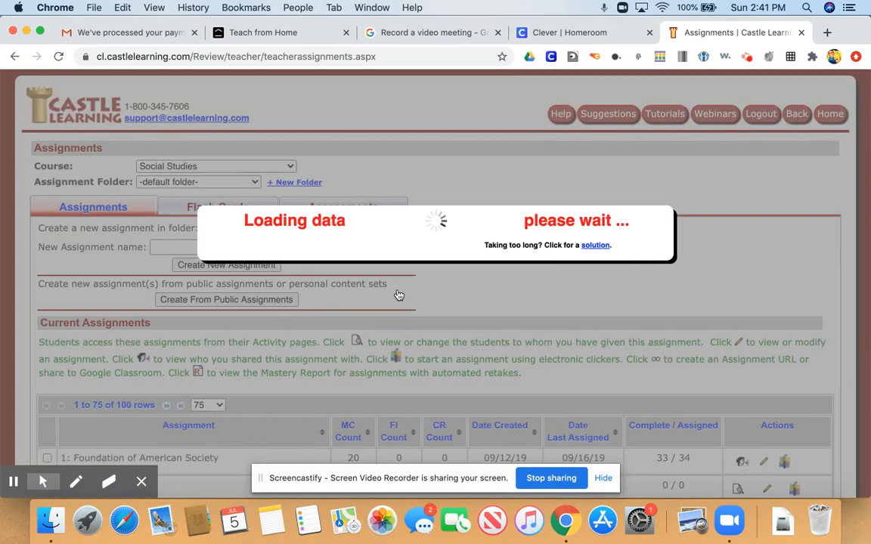
scroll(399, 295, down, 5)
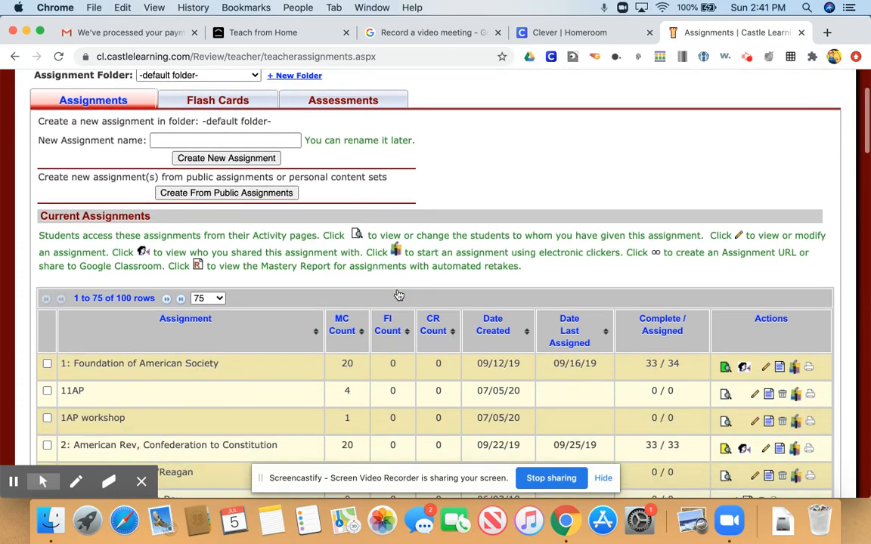
click(47, 385)
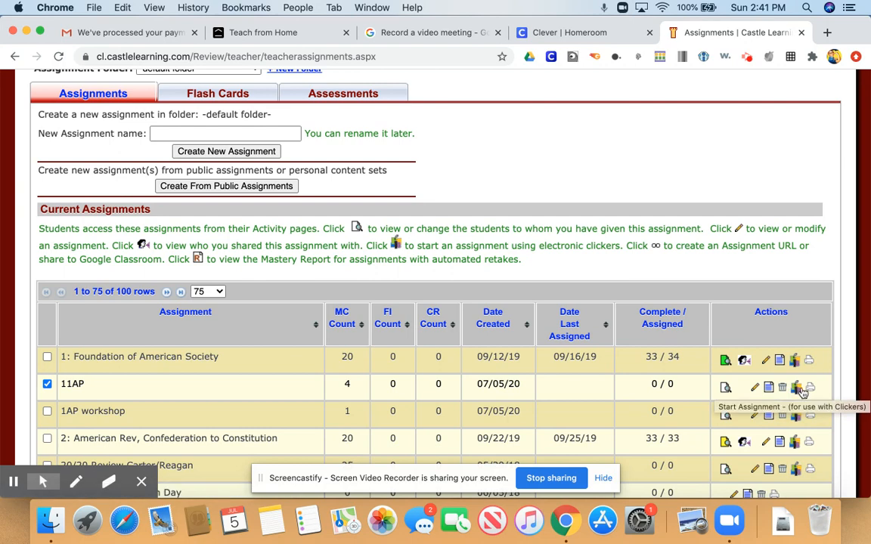
click(756, 390)
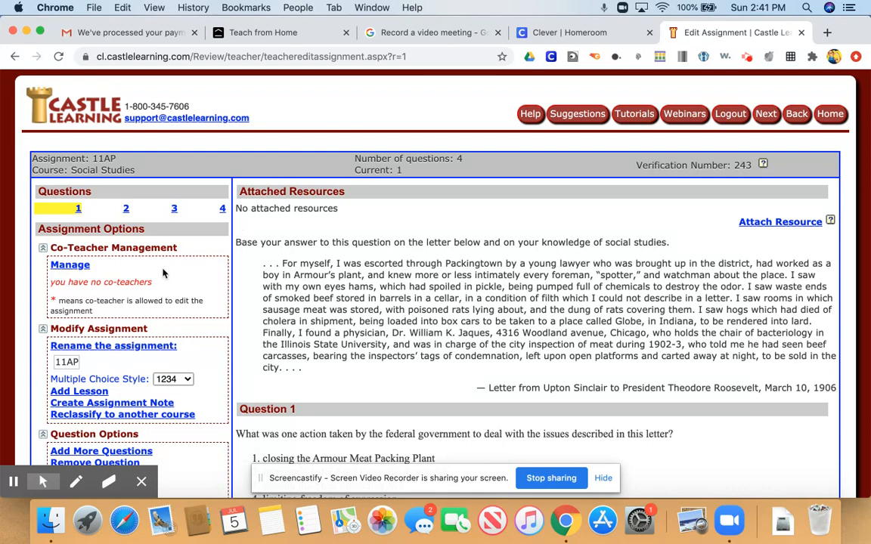
- Review the first question's passage, answer choices and the assignment options, including the multiple choice style list
scroll(162, 274, down, 1)
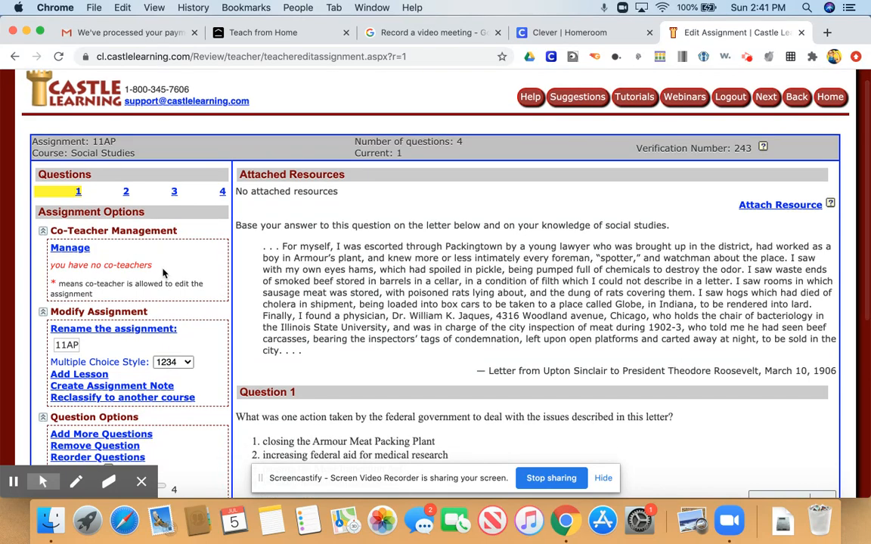
scroll(162, 273, up, 1)
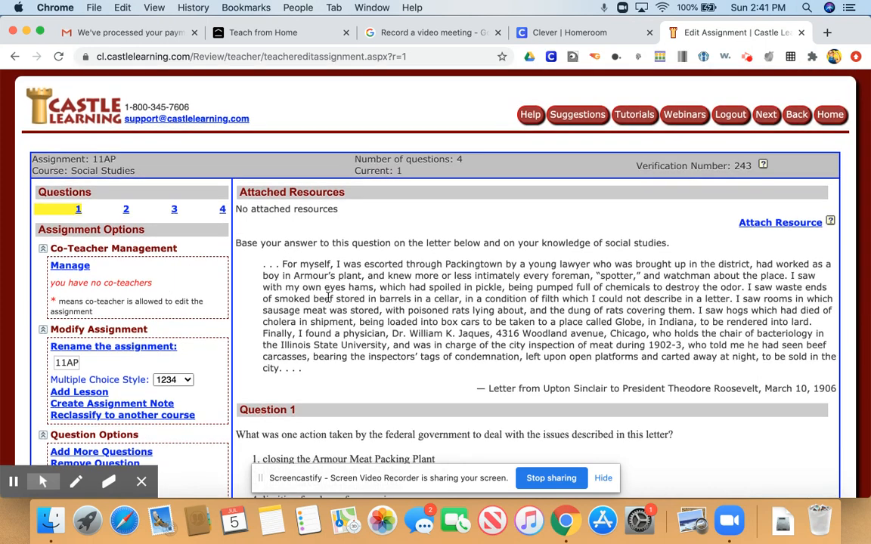
drag(313, 298, 345, 344)
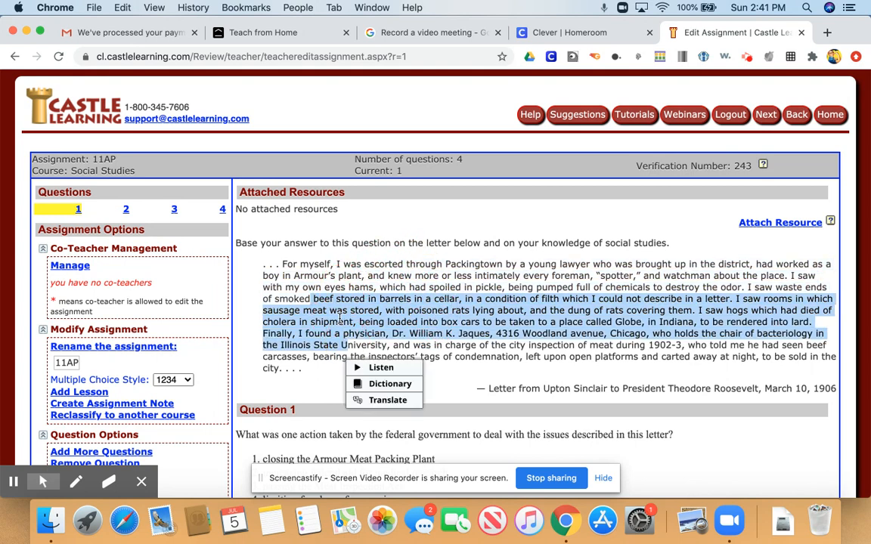
click(281, 333)
scroll(280, 330, down, 3)
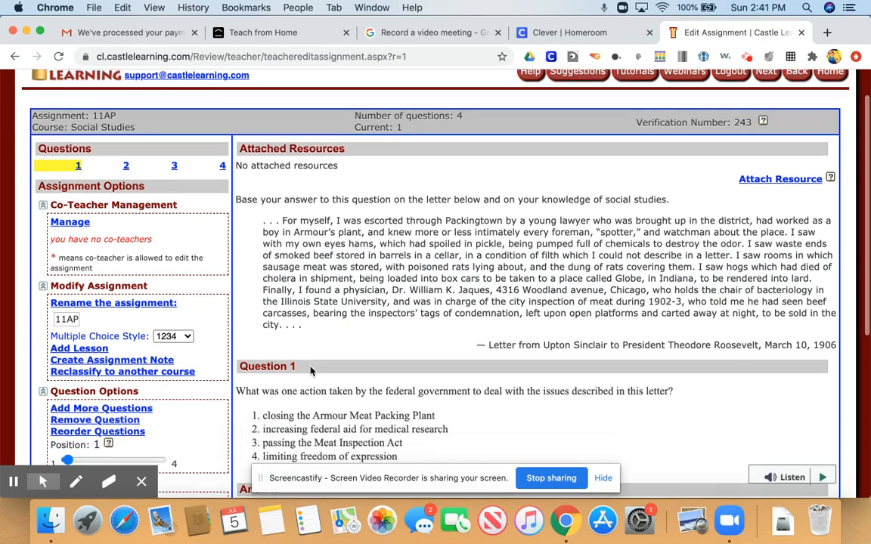
drag(265, 305, 378, 306)
drag(309, 343, 326, 354)
click(262, 346)
scroll(227, 277, up, 1)
scroll(227, 278, up, 3)
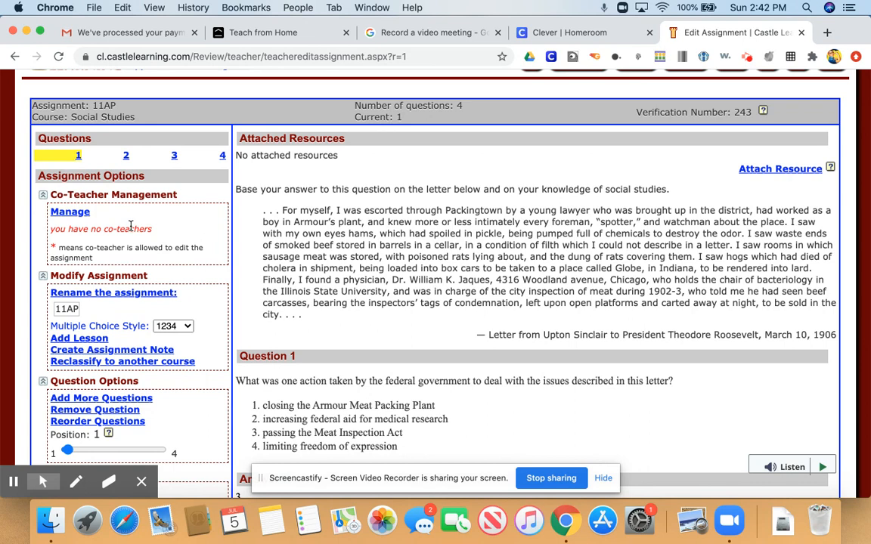
scroll(130, 225, down, 2)
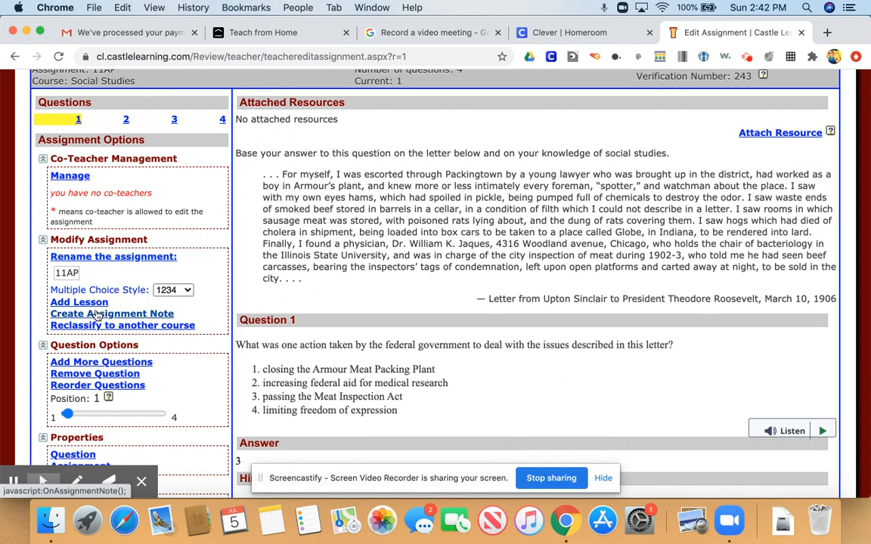
scroll(97, 317, down, 1)
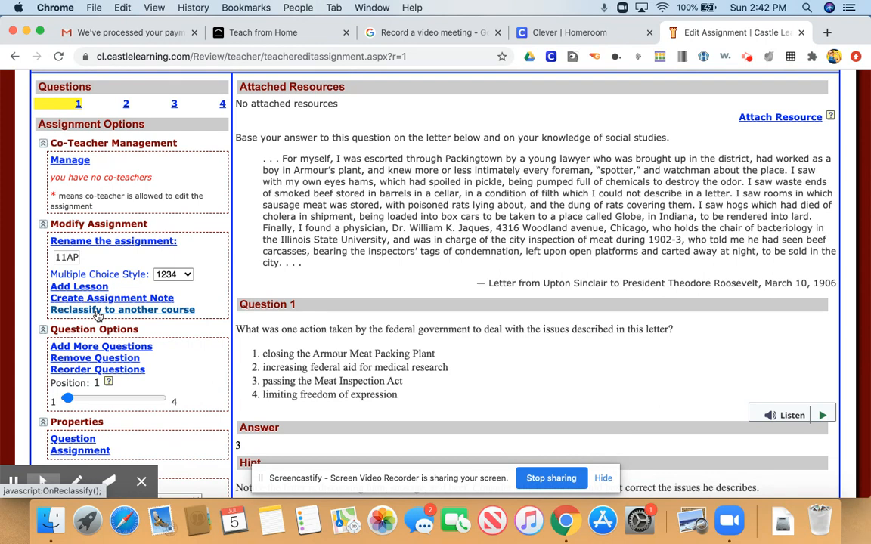
click(188, 275)
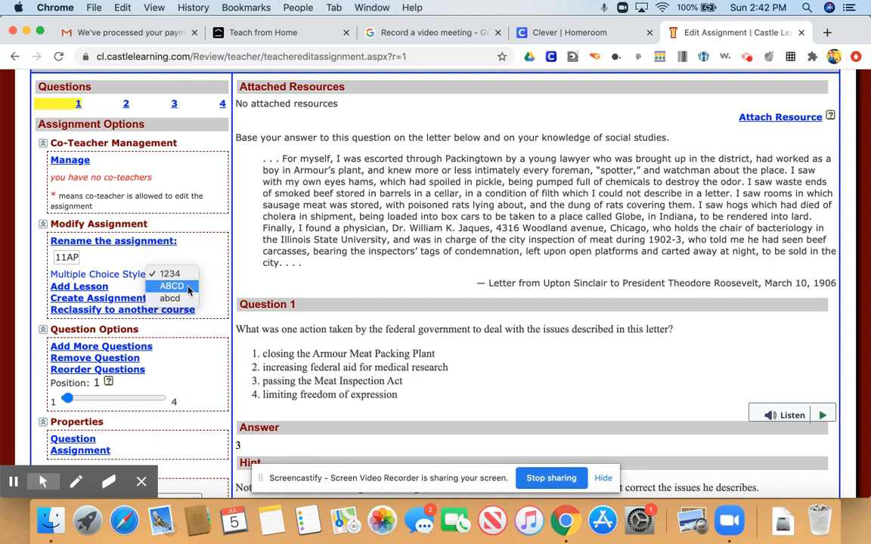
click(209, 269)
- Start adding more questions to the assignment using Keyword Search
scroll(151, 289, down, 2)
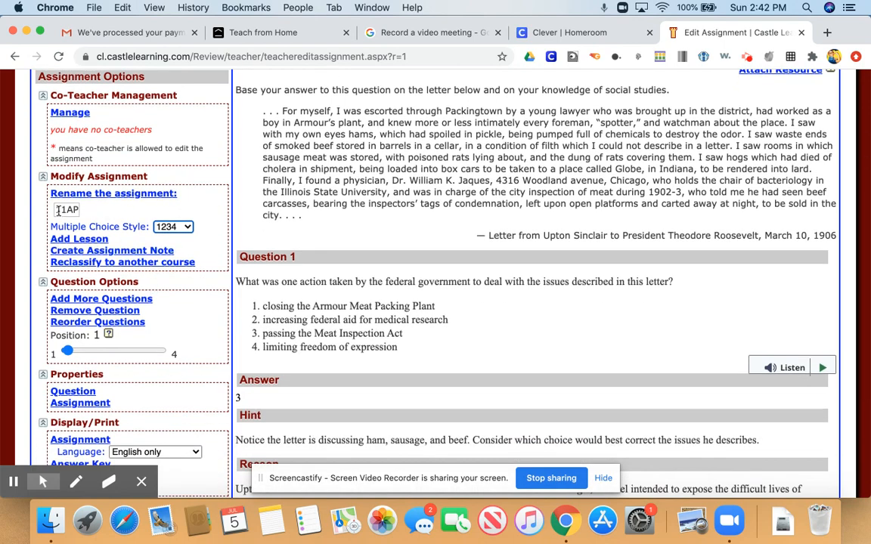
scroll(87, 225, down, 2)
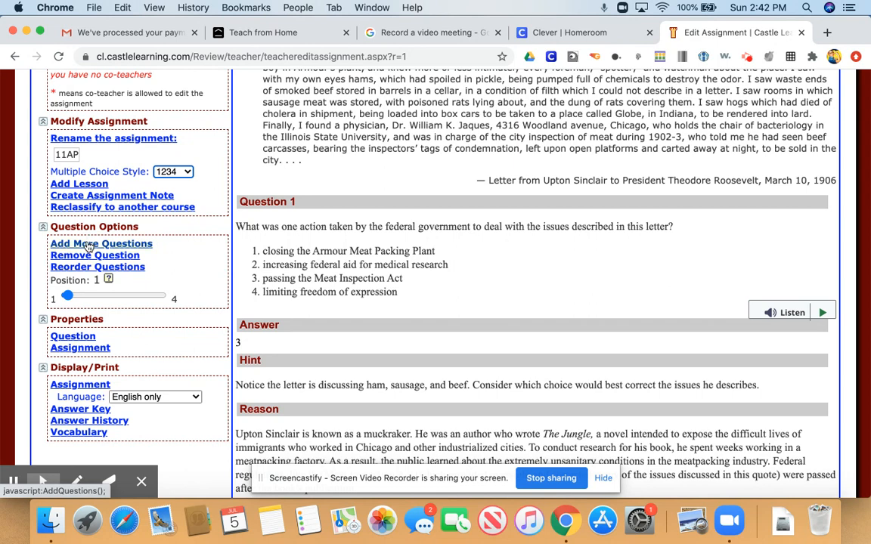
click(88, 247)
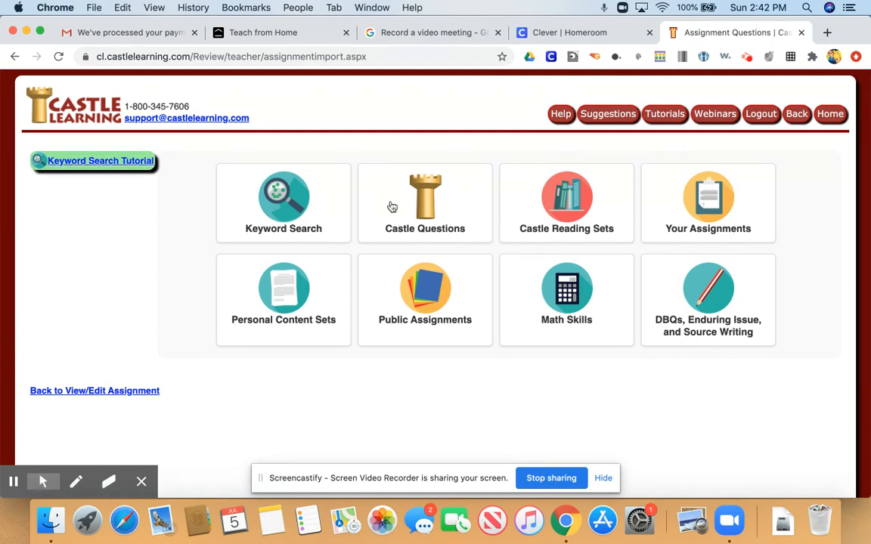
click(272, 183)
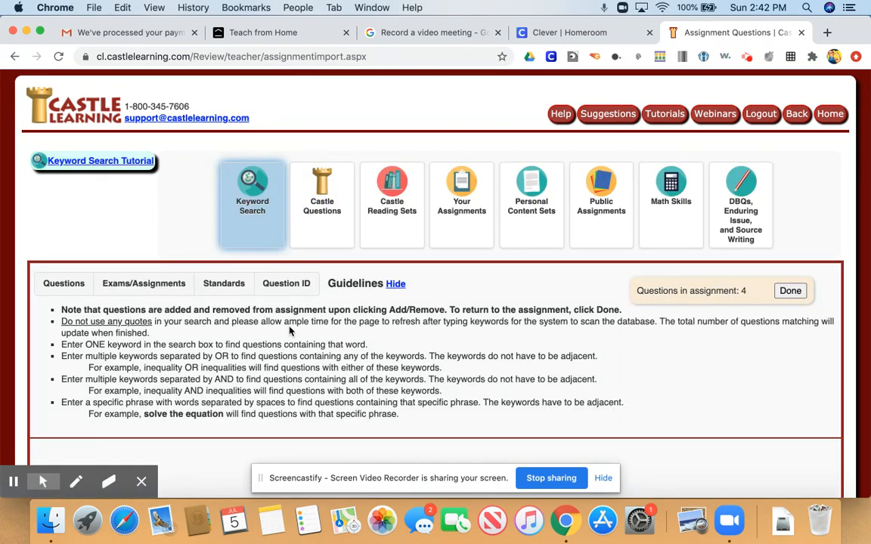
- Search exam and assignment titles for the keyword Roosevelt
scroll(290, 331, down, 2)
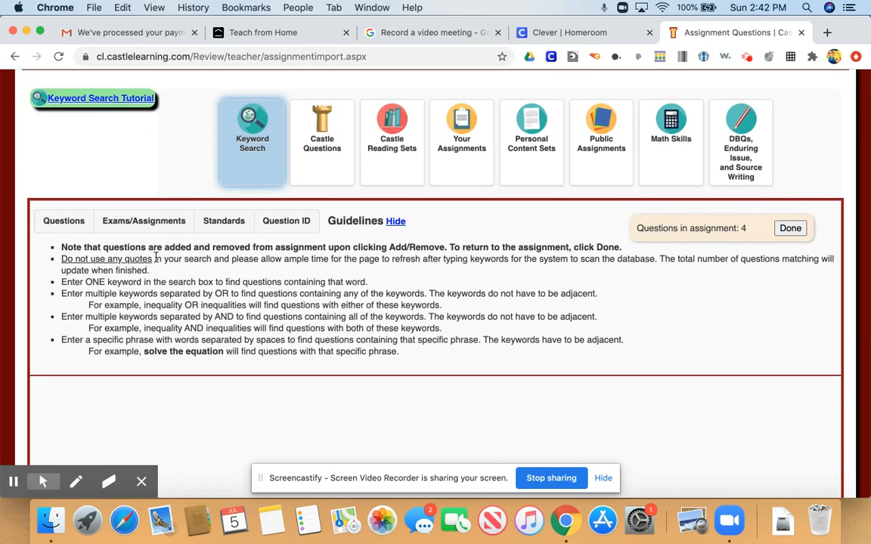
click(132, 221)
scroll(131, 221, down, 2)
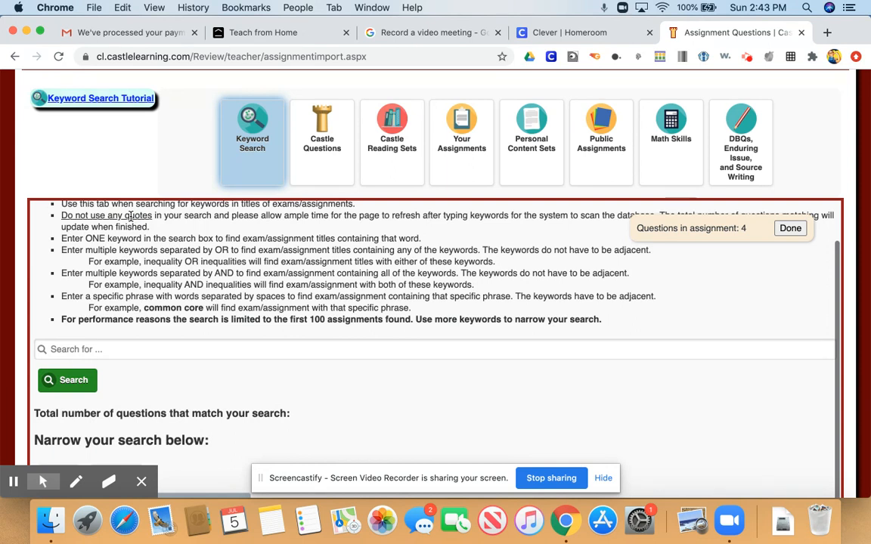
click(134, 352)
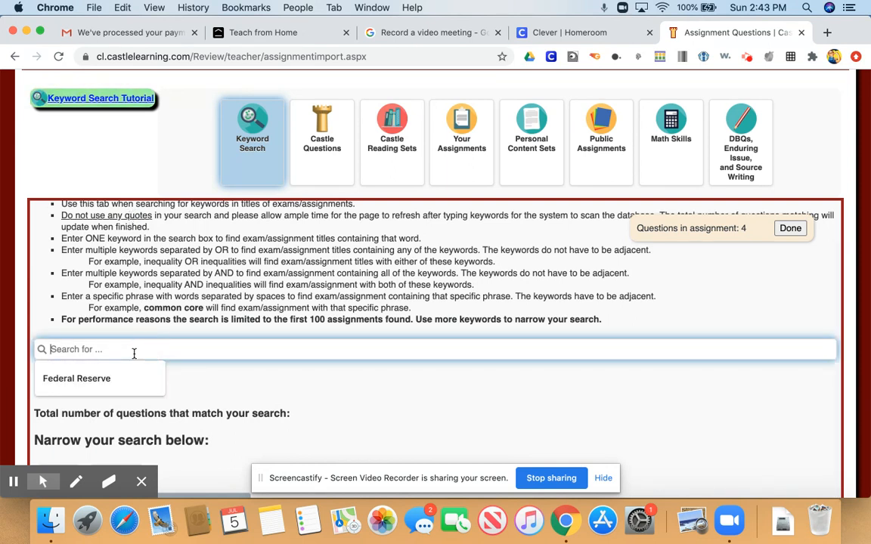
text(Roosevelt)
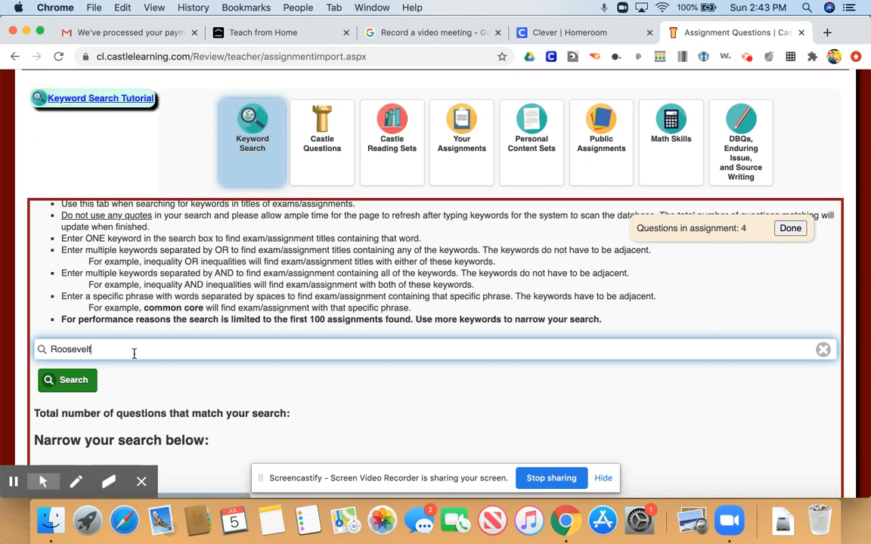
click(77, 385)
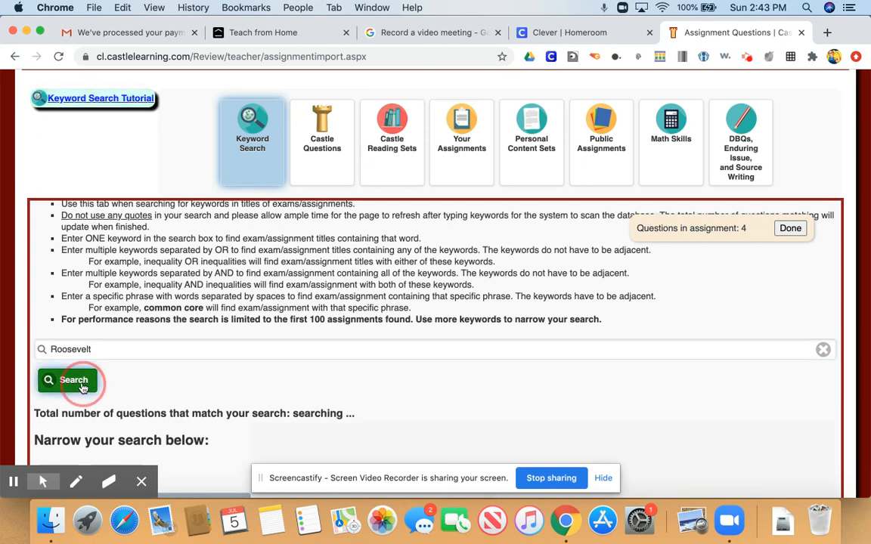
- Add the question about the purpose of building the Panama Canal (ID C21307) from the search results
scroll(83, 387, down, 4)
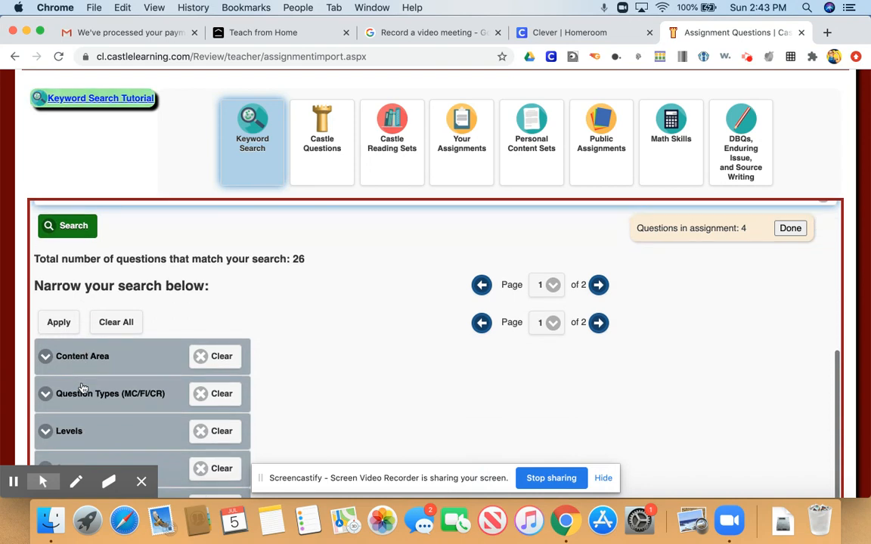
scroll(272, 257, down, 2)
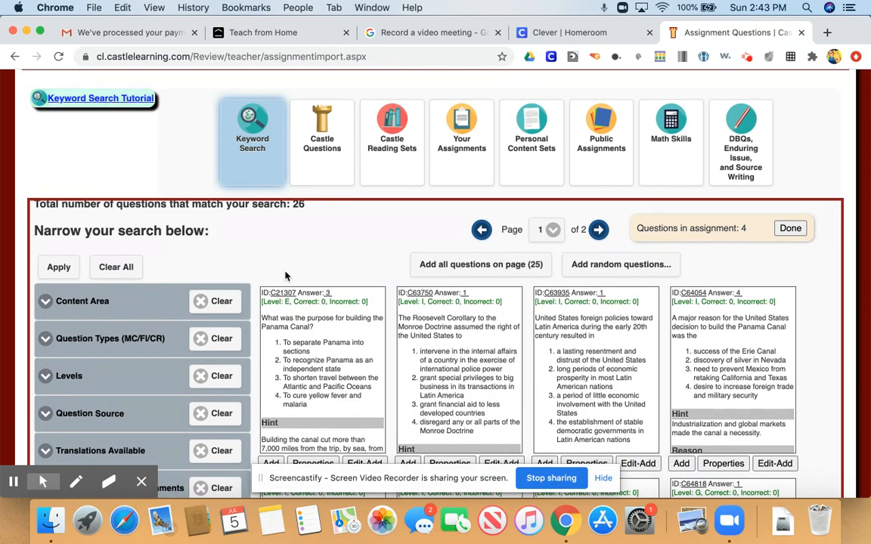
scroll(285, 276, down, 3)
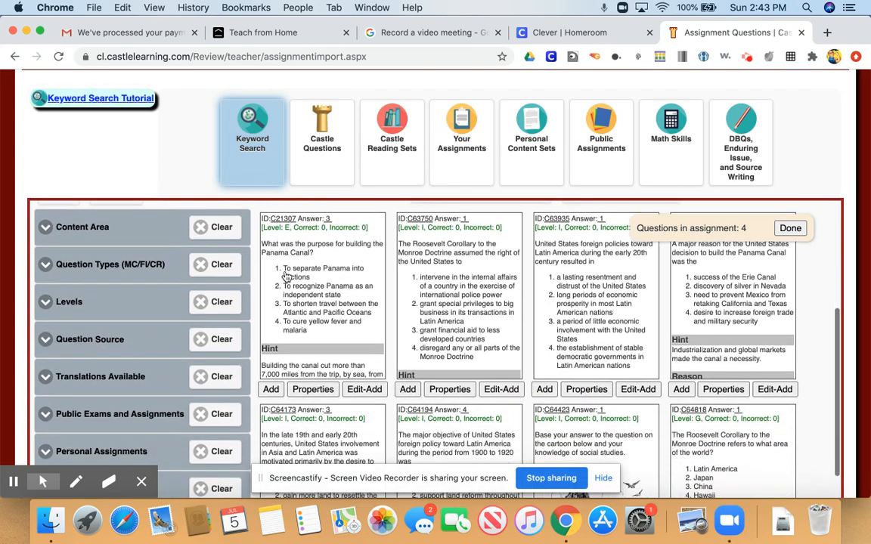
scroll(285, 276, down, 4)
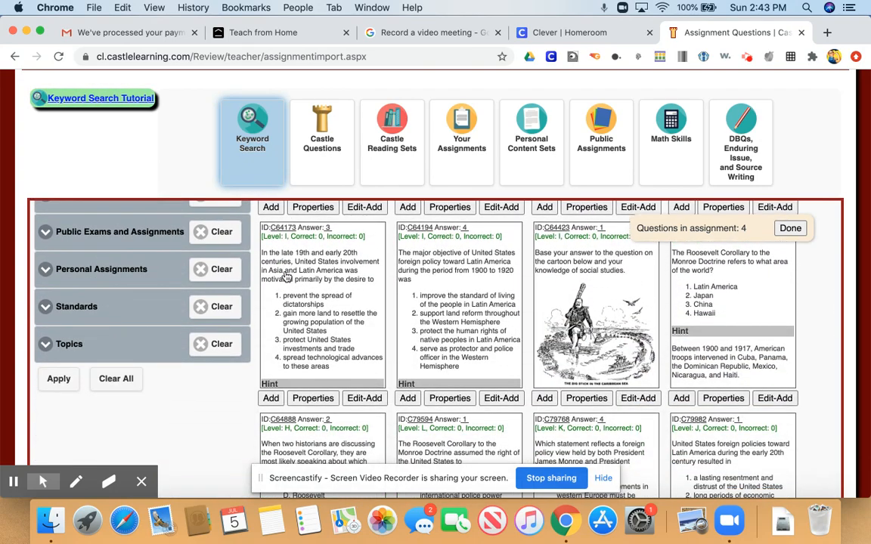
scroll(286, 277, up, 6)
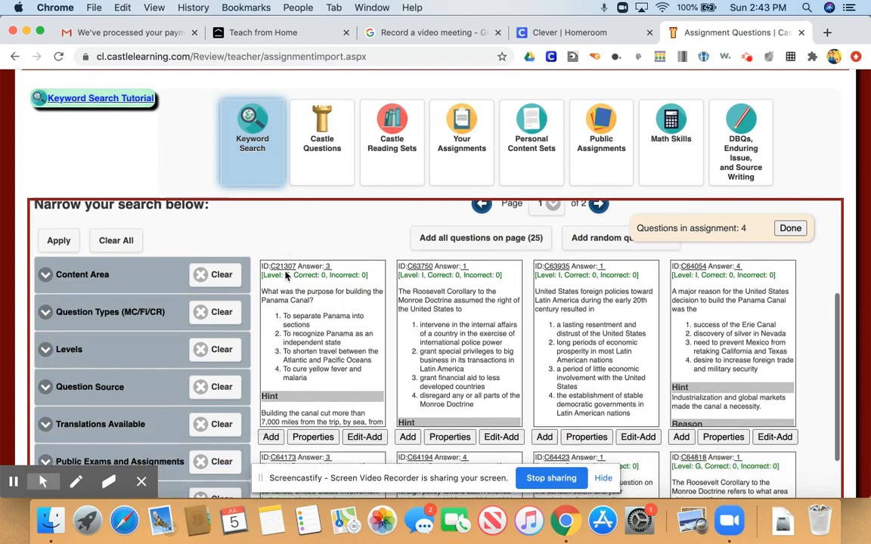
click(271, 422)
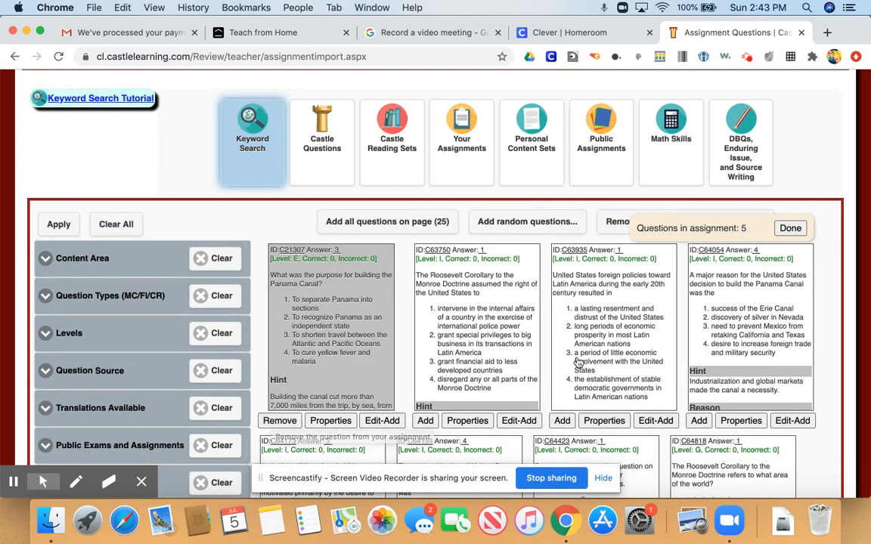
- Finish adding questions and return to the assignment editor
scroll(334, 272, up, 5)
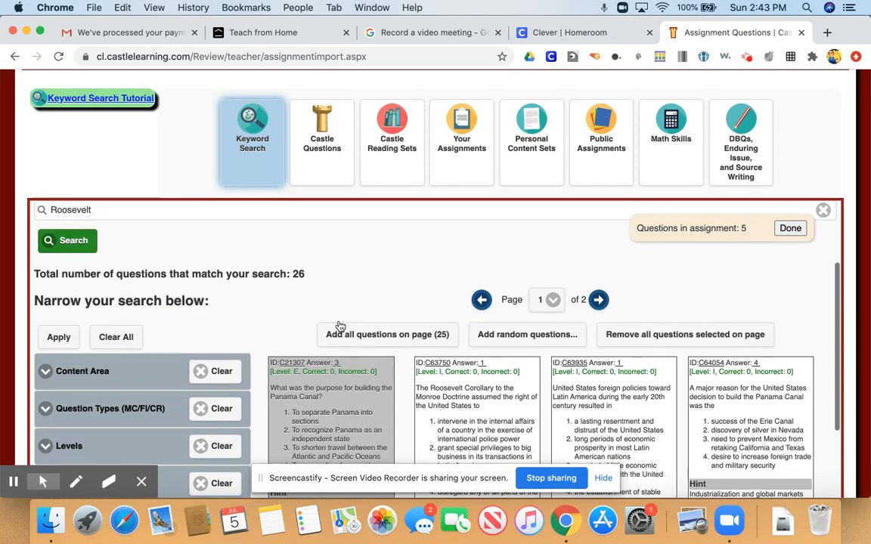
scroll(339, 326, up, 3)
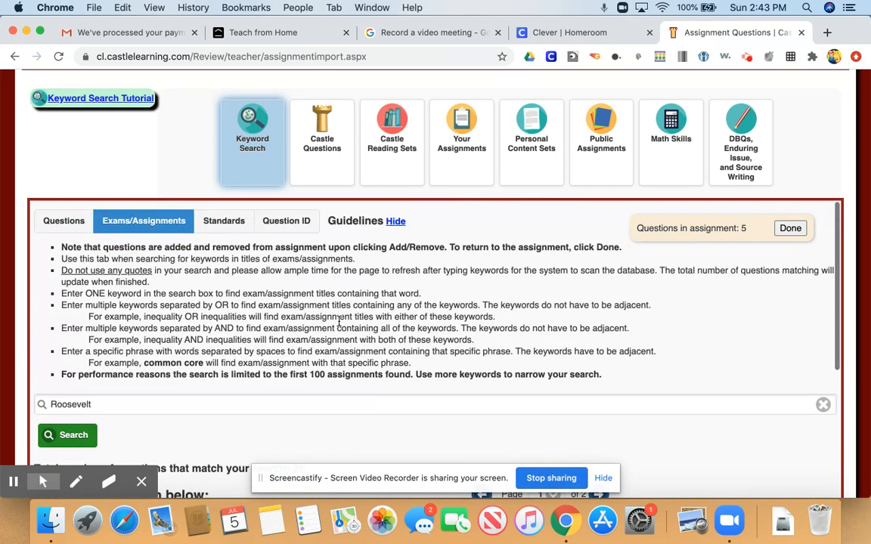
click(792, 230)
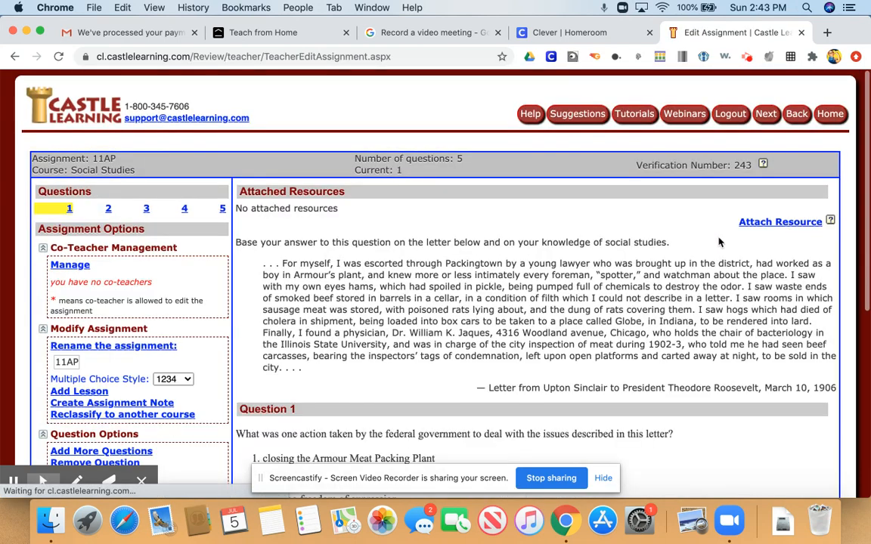
scroll(152, 378, down, 5)
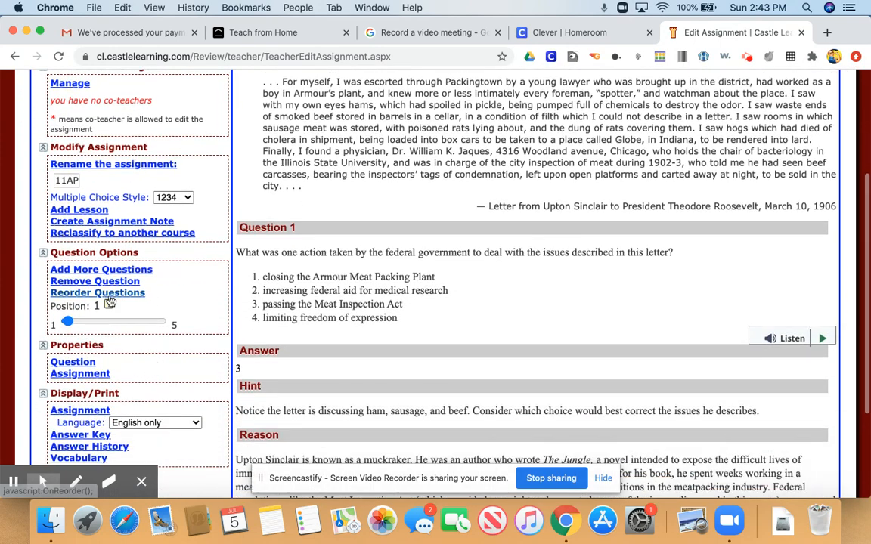
click(108, 282)
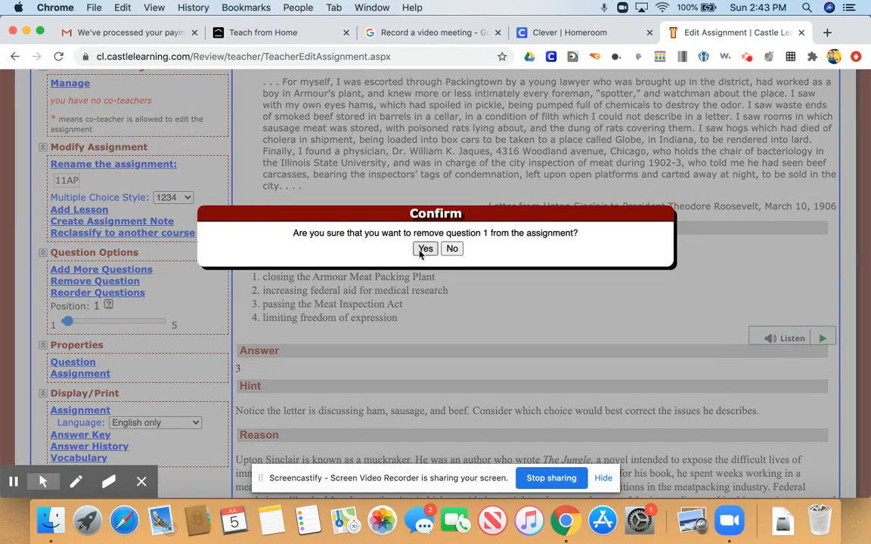
click(451, 249)
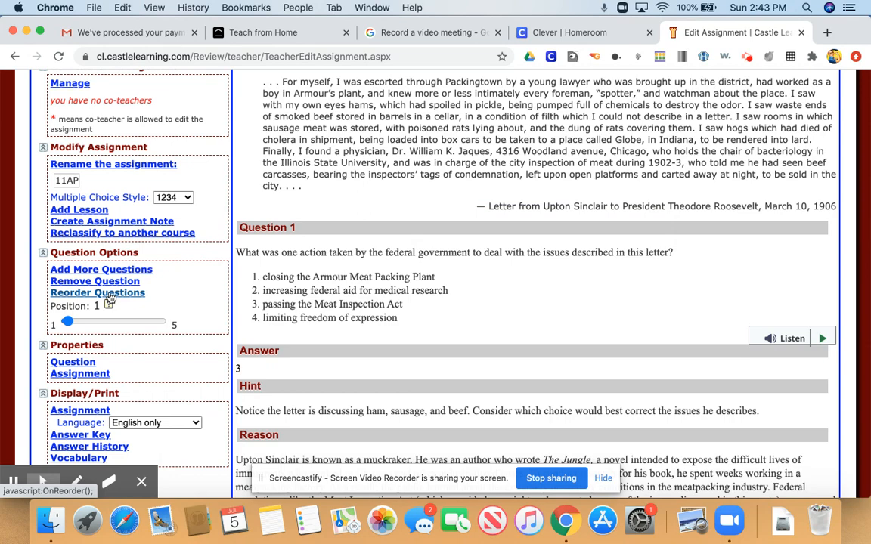
scroll(109, 299, up, 2)
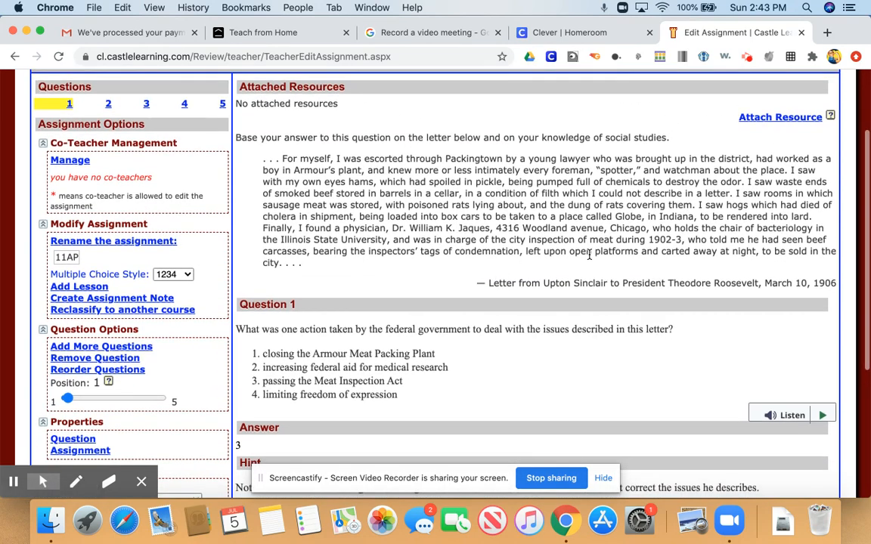
scroll(585, 249, down, 1)
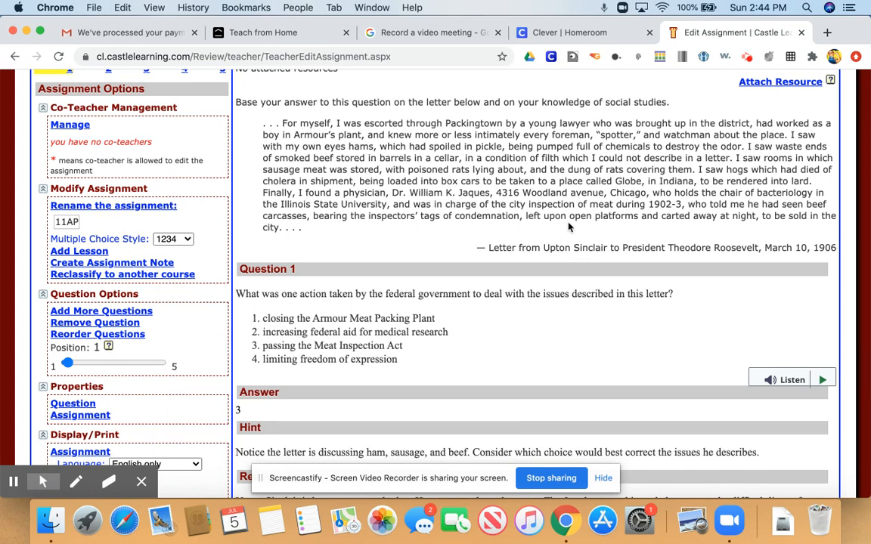
- Move the Upton Sinclair letter question to position 5 in the assignment
scroll(569, 226, down, 1)
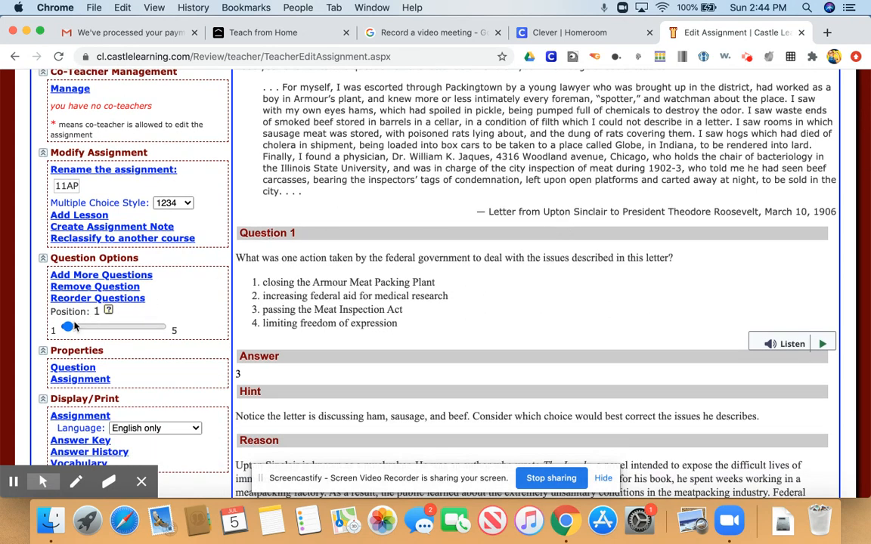
drag(70, 326, 168, 323)
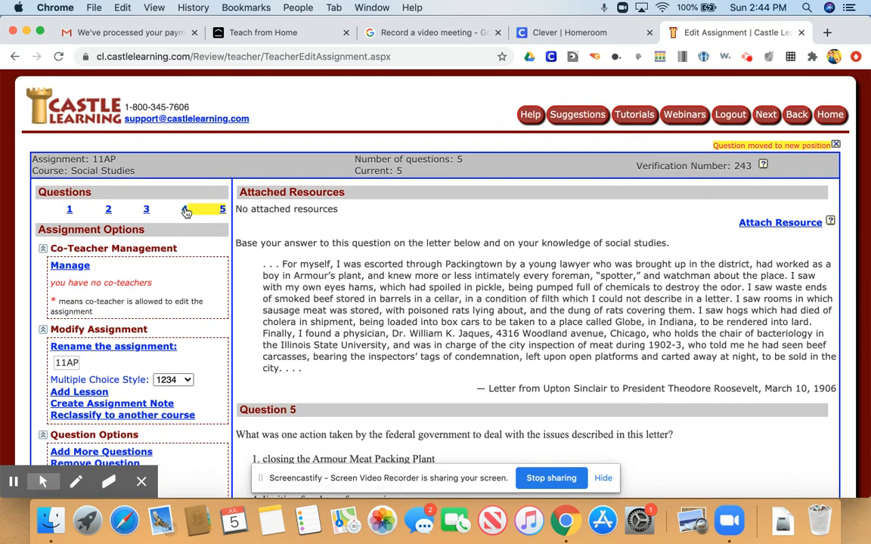
- Review questions 4 and 5 of the assignment
click(185, 210)
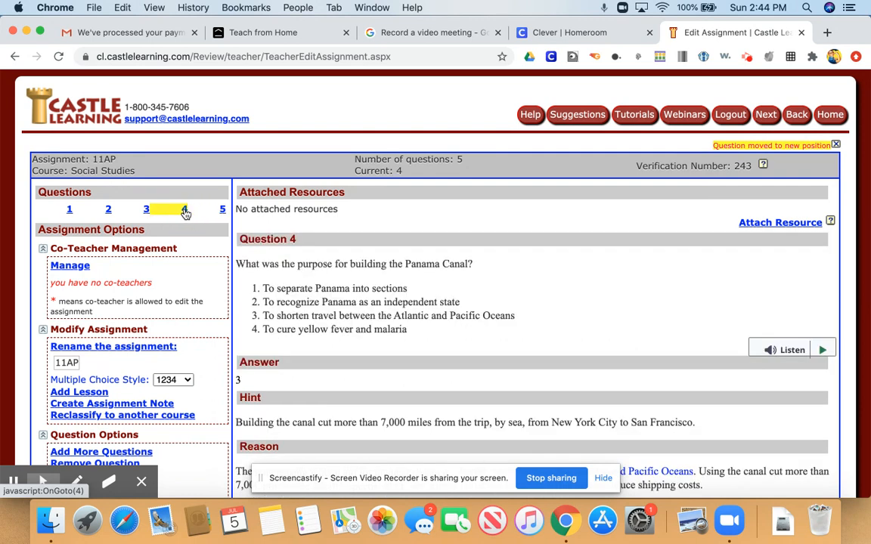
click(224, 211)
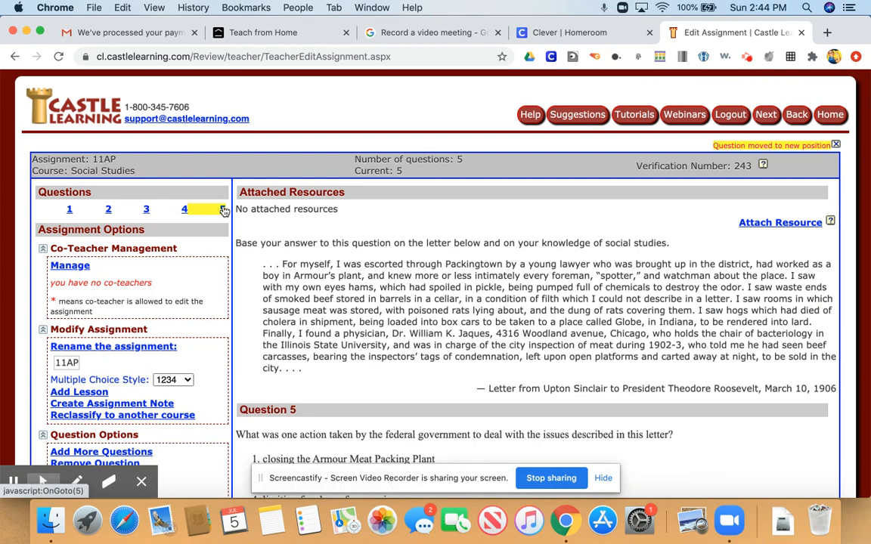
scroll(316, 293, down, 2)
scroll(316, 293, down, 2)
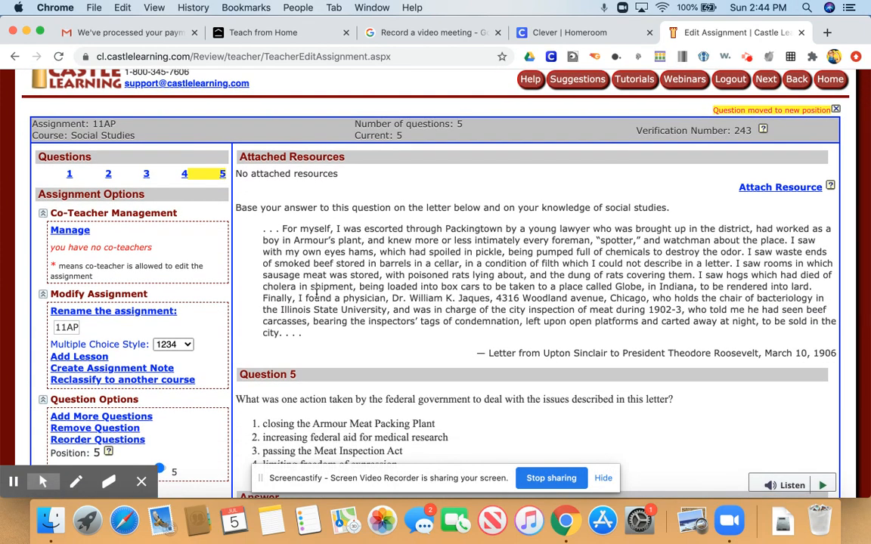
scroll(316, 293, down, 3)
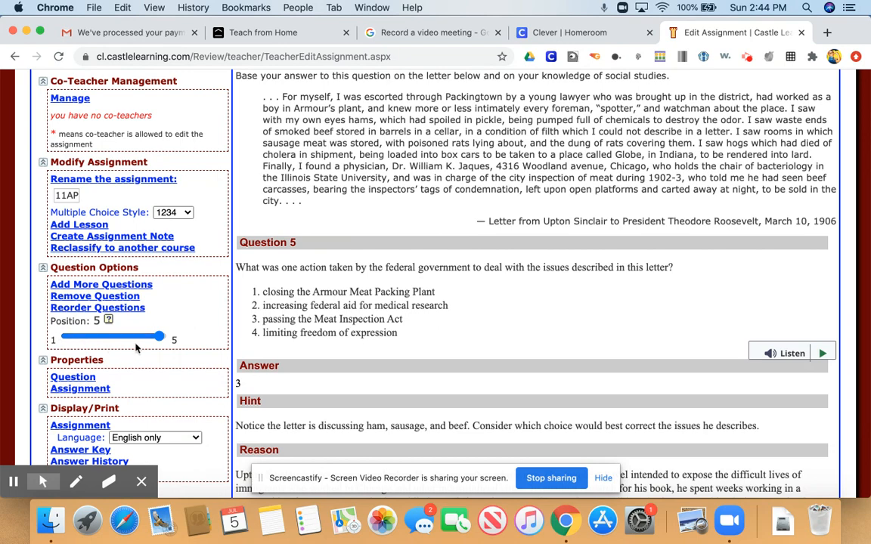
scroll(137, 348, down, 3)
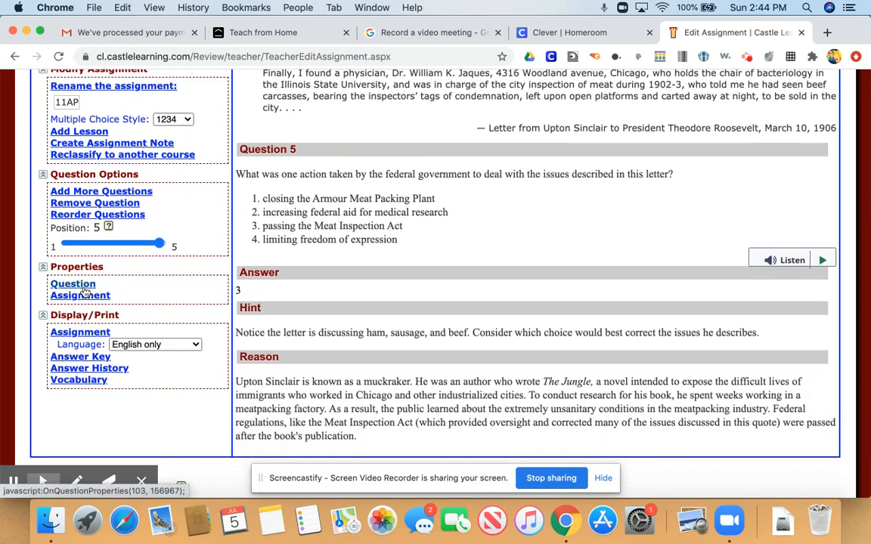
- View the properties of question 5 and close them
click(83, 285)
click(83, 288)
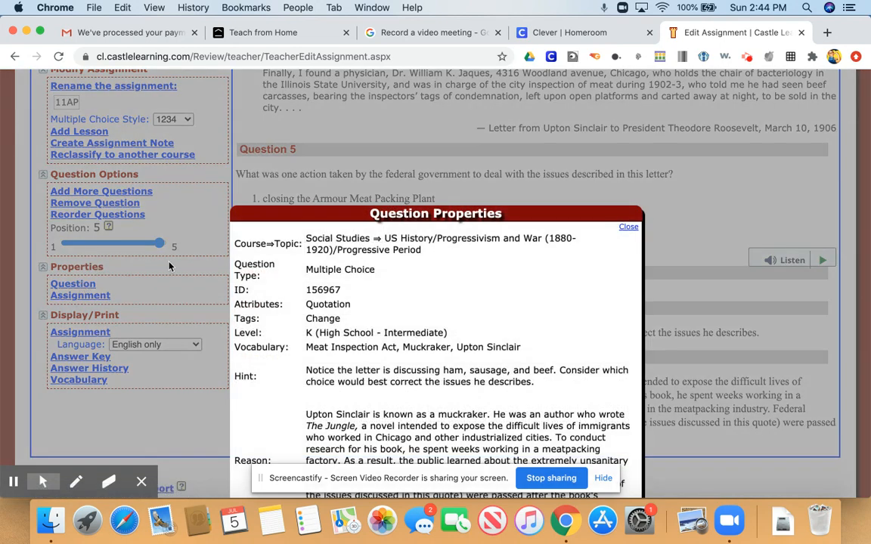
scroll(333, 279, down, 2)
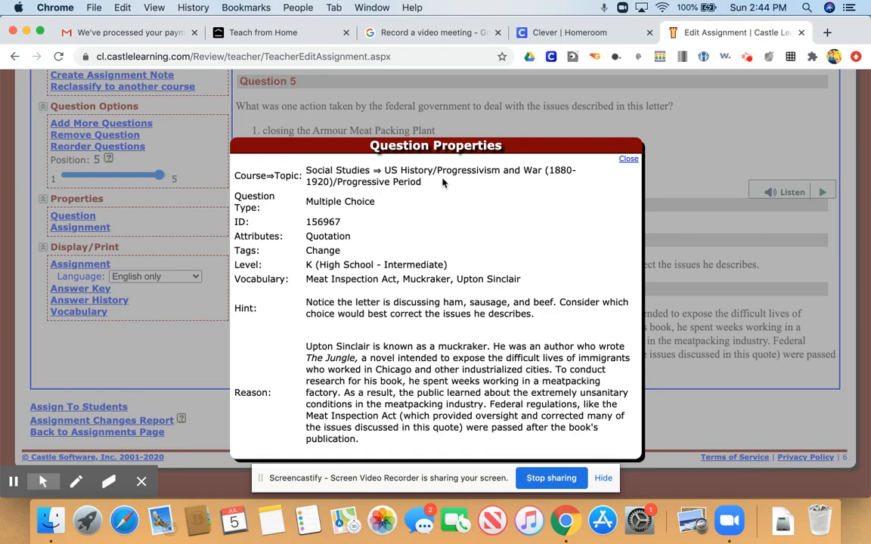
click(628, 161)
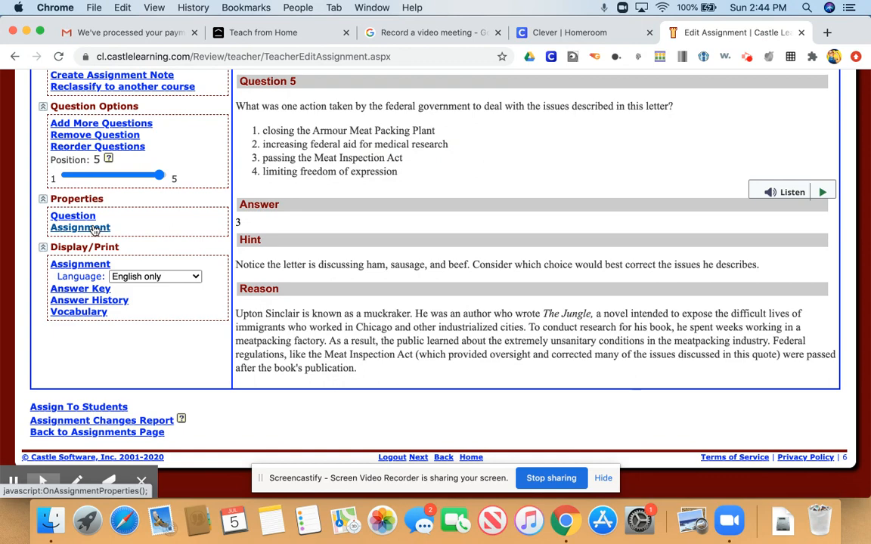
- Review the assignment properties summary of topics, tags, difficulty, attributes, standards and question IDs, then close it
click(96, 229)
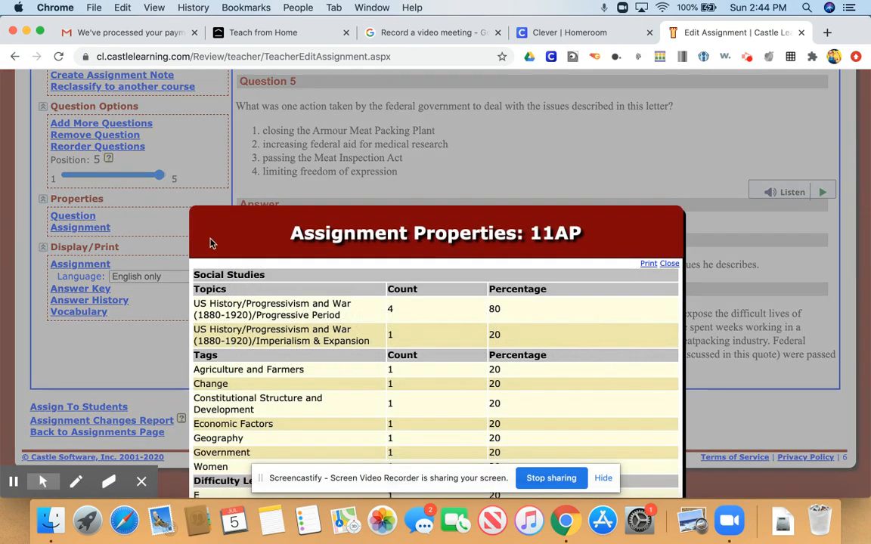
scroll(211, 243, down, 5)
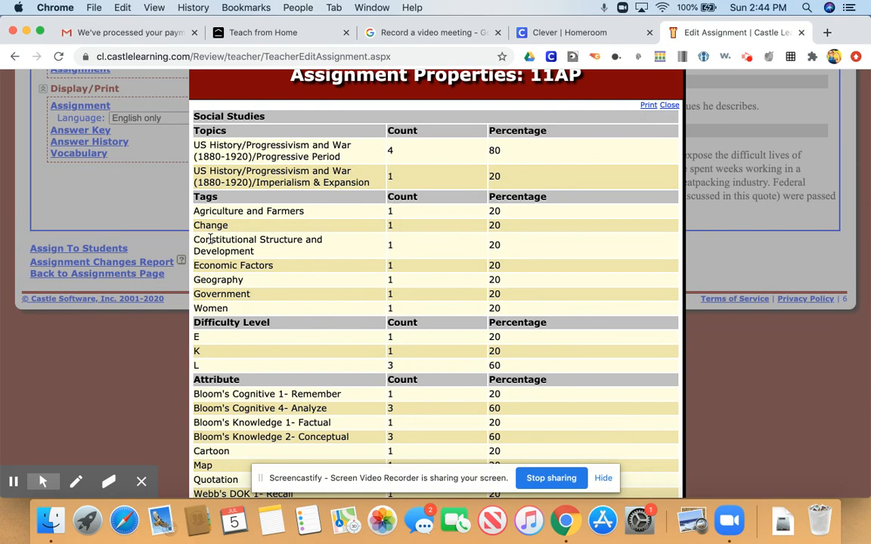
scroll(211, 238, down, 1)
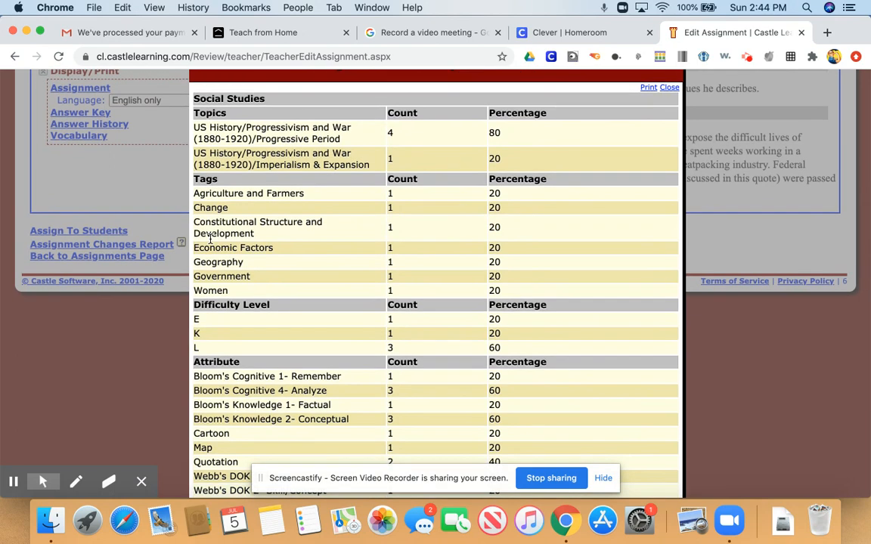
scroll(210, 239, down, 1)
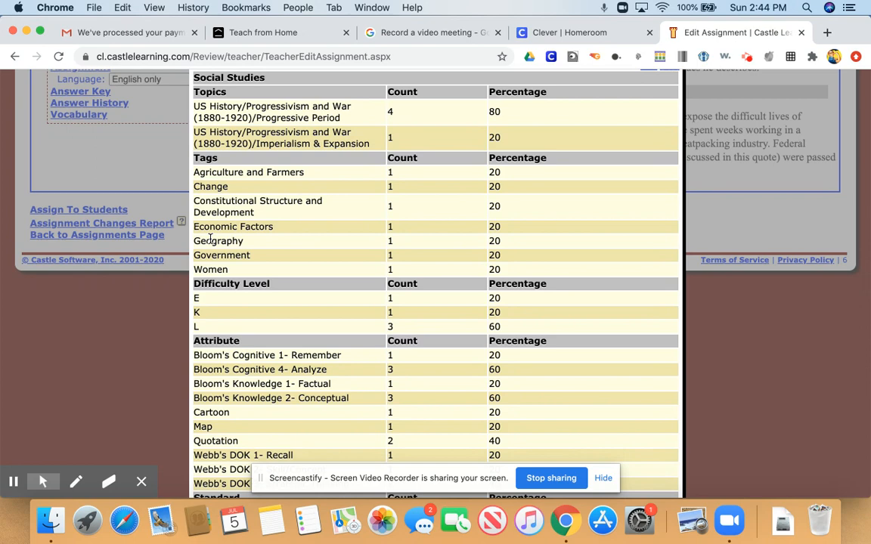
scroll(211, 239, down, 3)
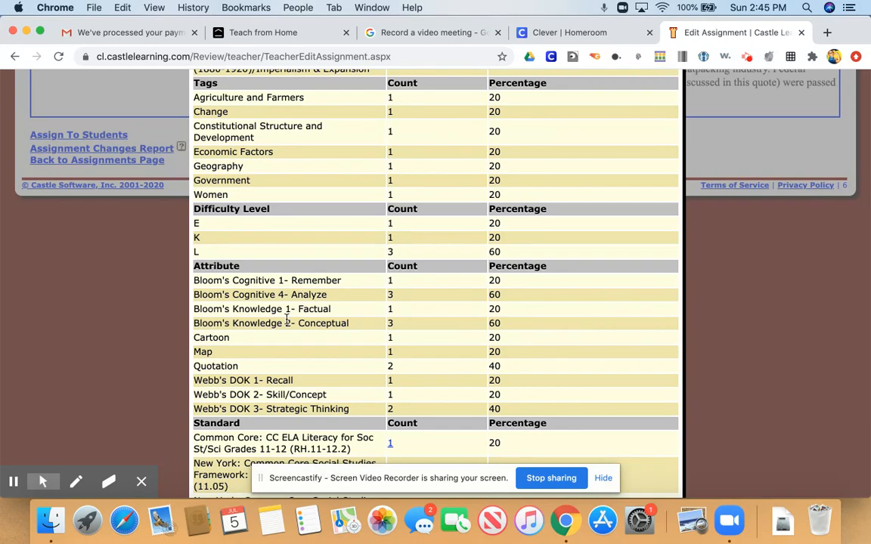
scroll(286, 316, down, 2)
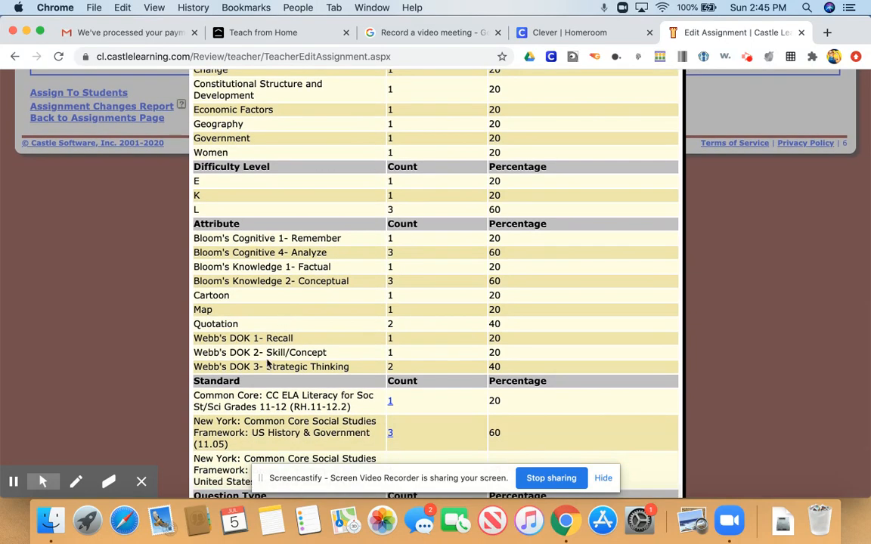
scroll(268, 365, down, 5)
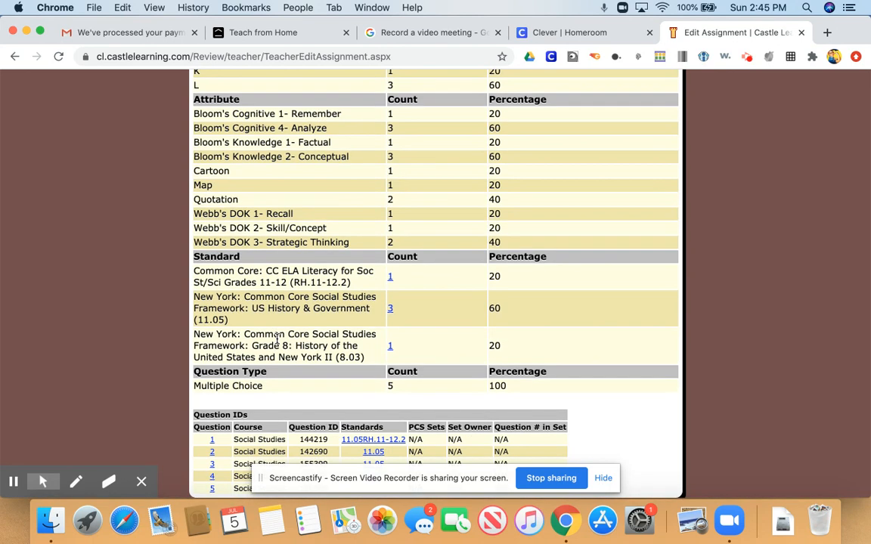
click(603, 478)
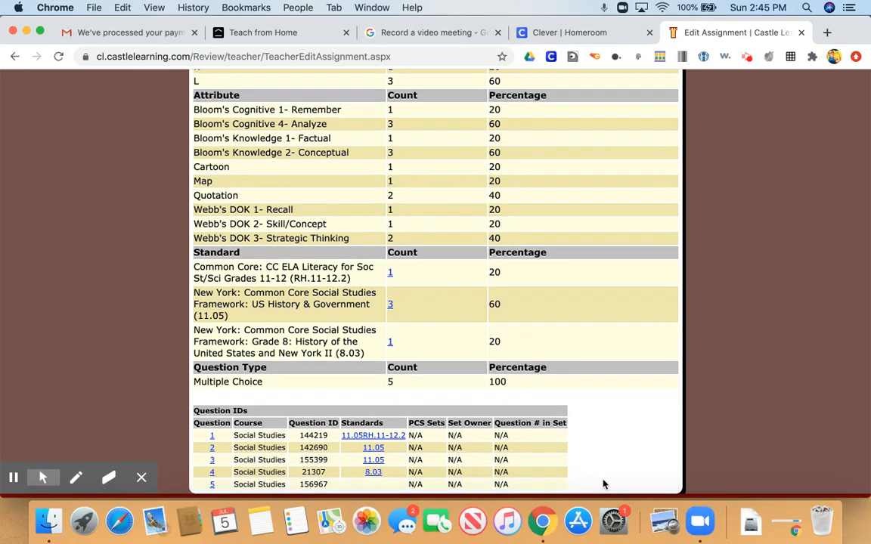
click(142, 481)
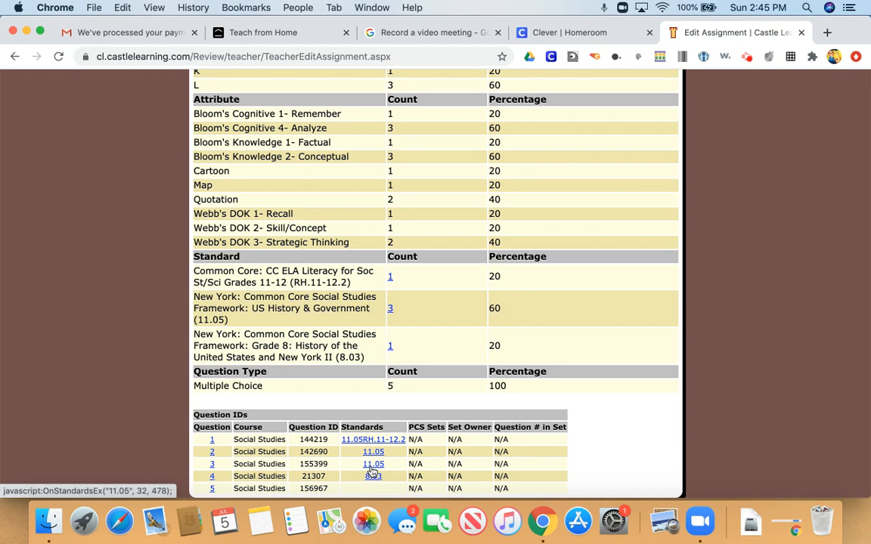
scroll(372, 472, up, 5)
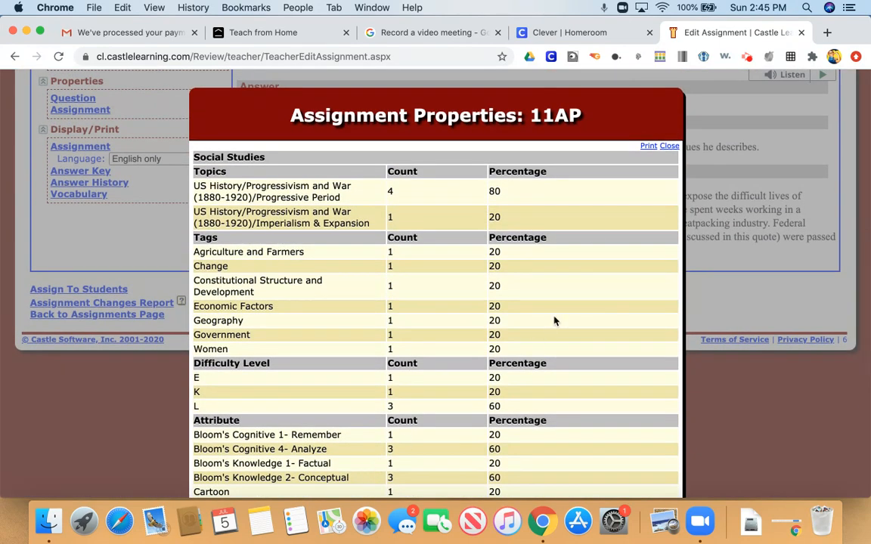
click(671, 146)
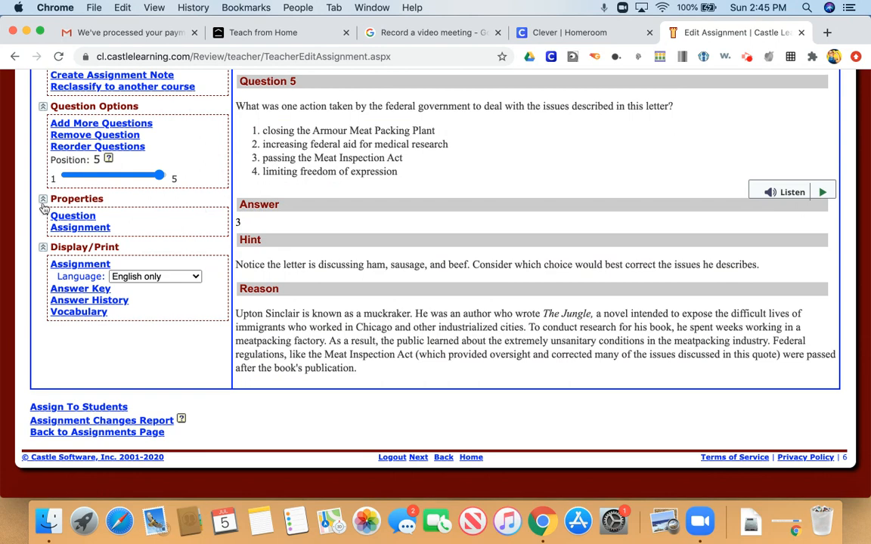
- Open the printable version of the assignment and dismiss the welcome message
click(84, 265)
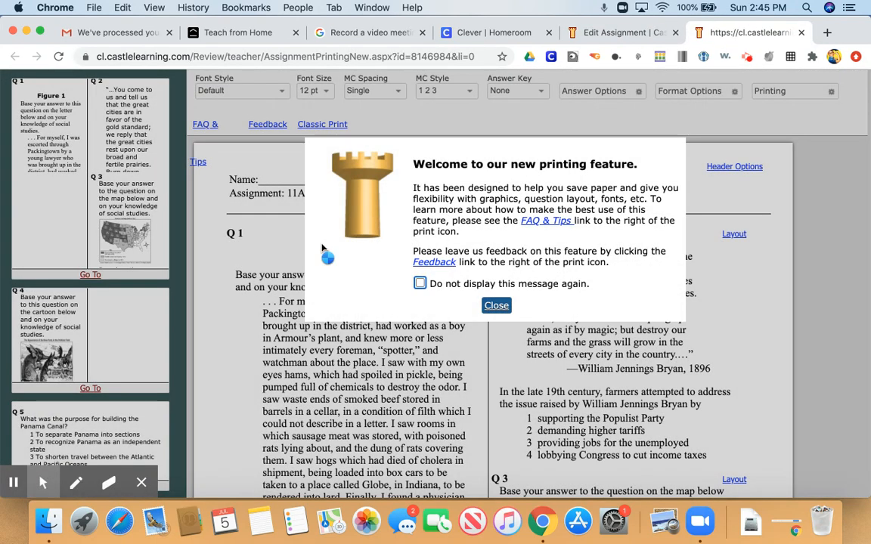
click(496, 305)
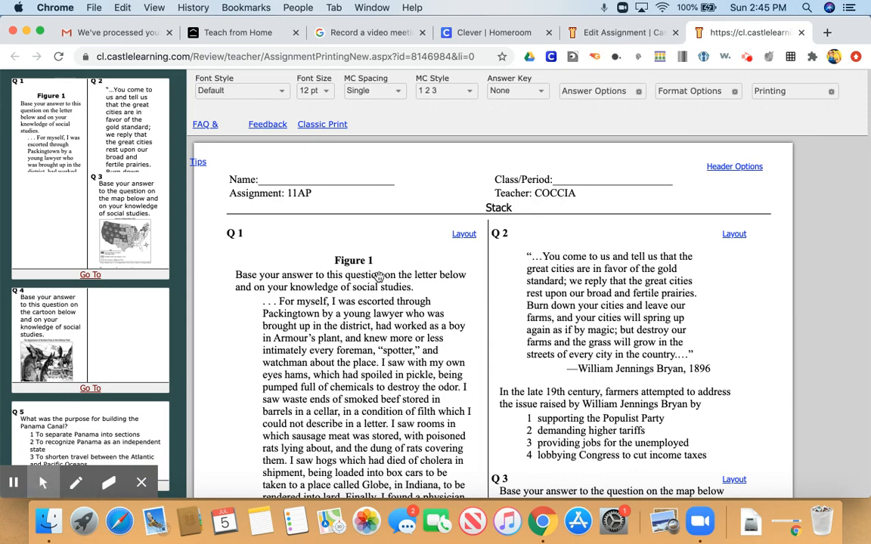
- Examine the font style, font size, MC spacing, MC style and answer key print options
click(261, 90)
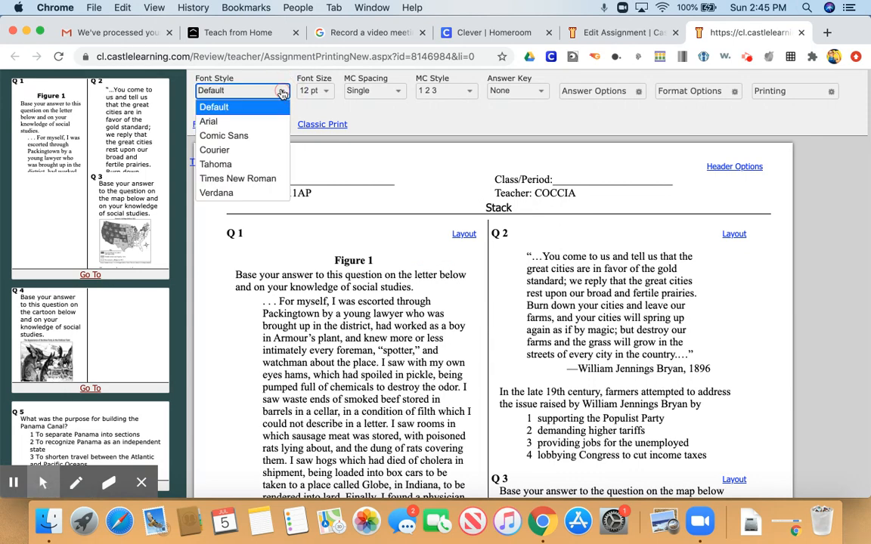
click(326, 91)
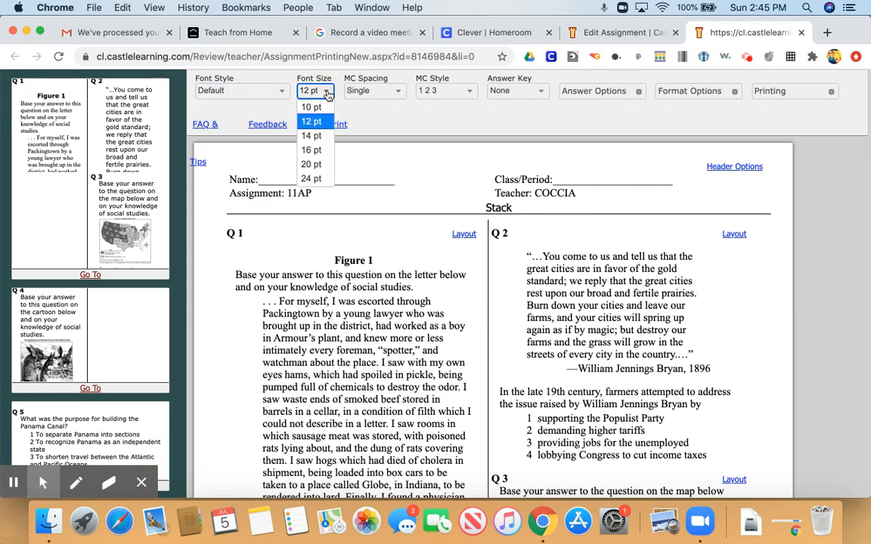
click(398, 92)
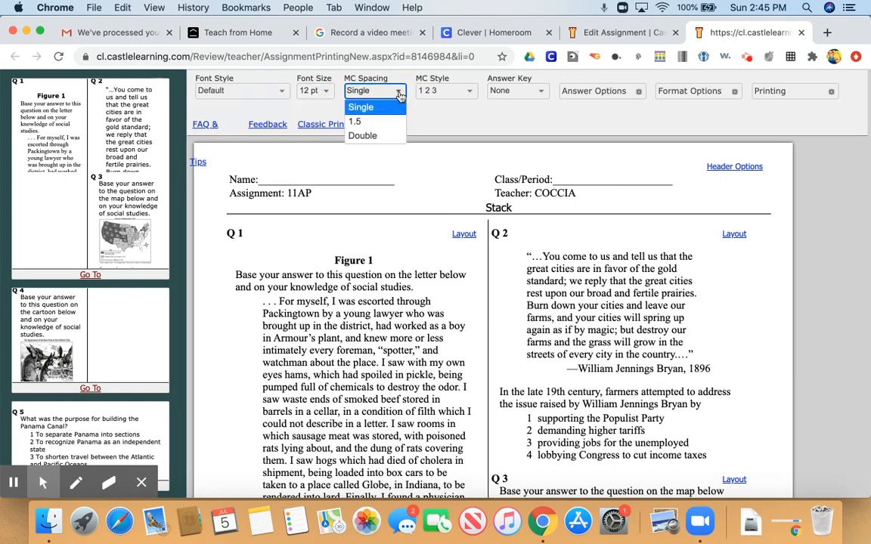
click(471, 94)
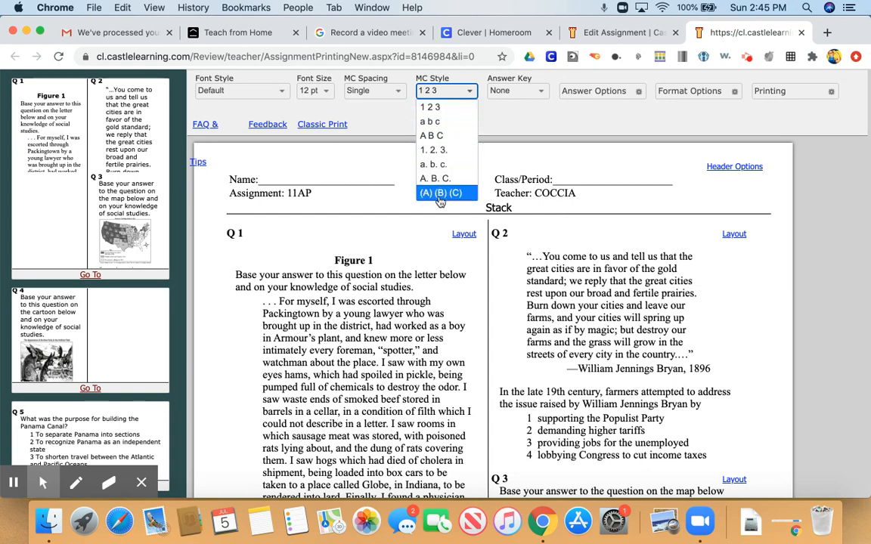
click(541, 97)
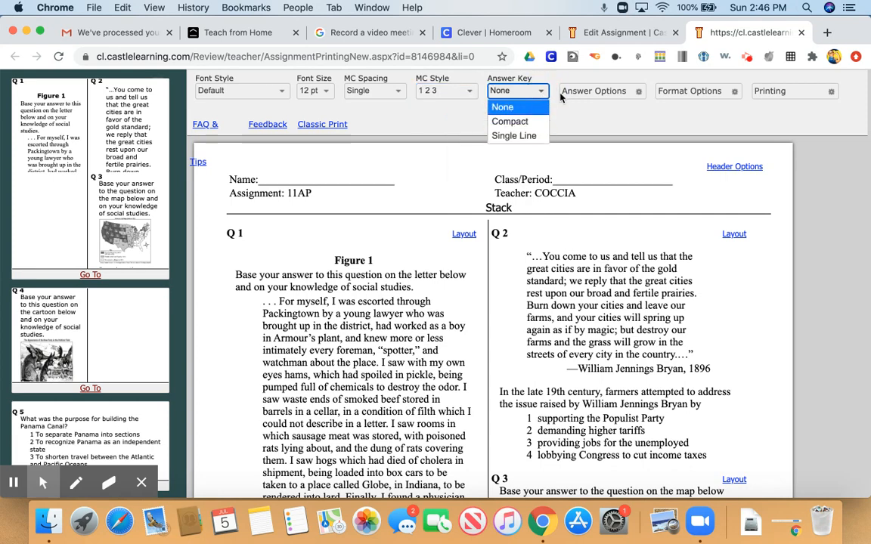
click(594, 129)
- Toggle the Fill-in answer space option off and back on
click(636, 91)
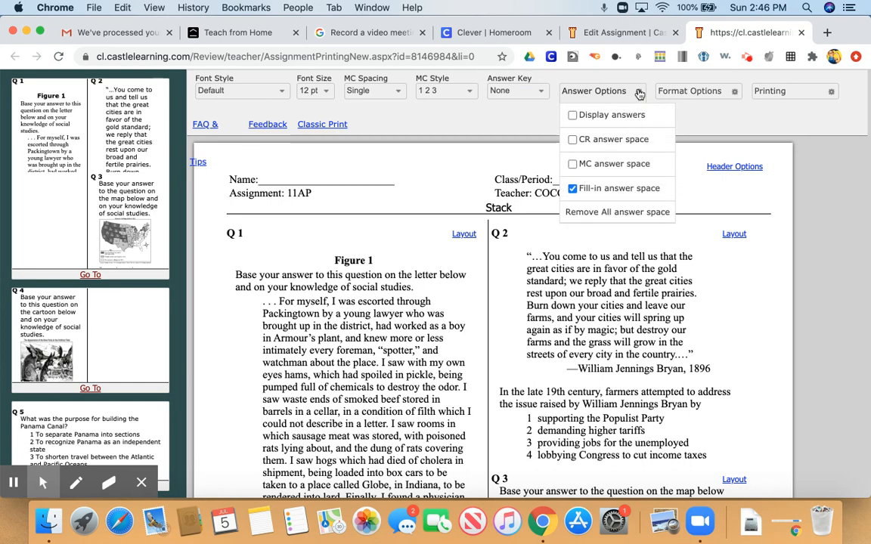
click(575, 190)
click(575, 191)
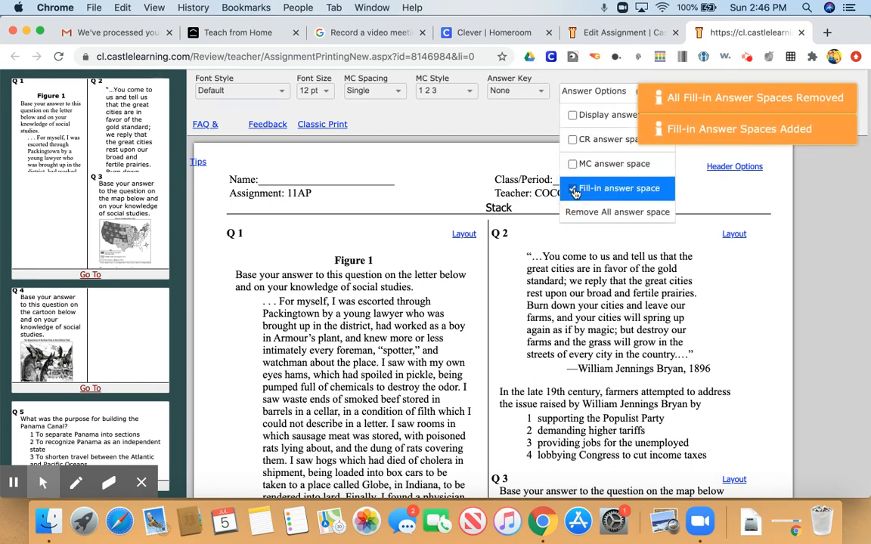
click(515, 123)
click(613, 114)
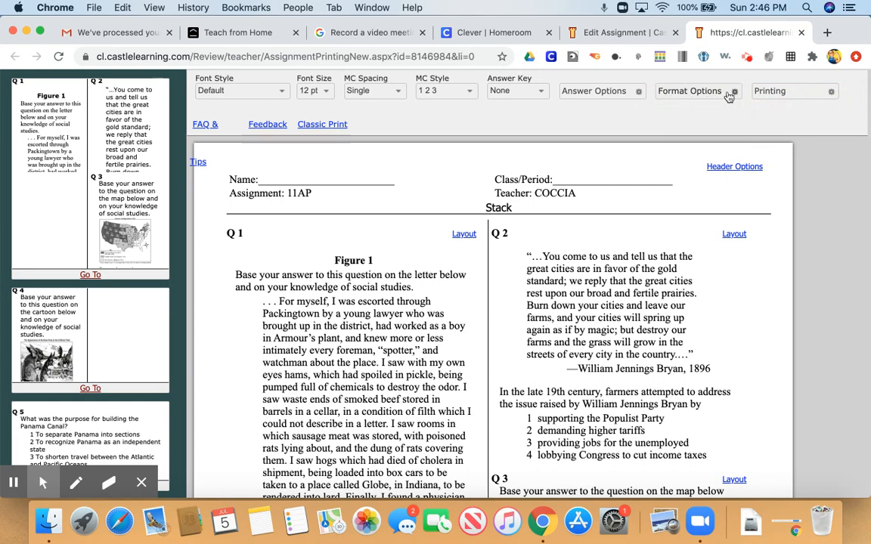
- Examine the Format Options choices and scroll through the print preview
click(733, 92)
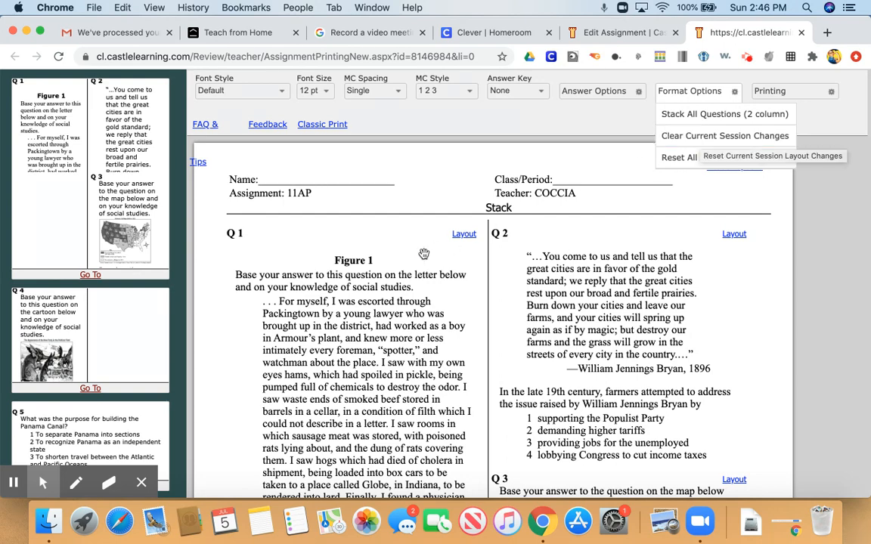
scroll(419, 256, down, 2)
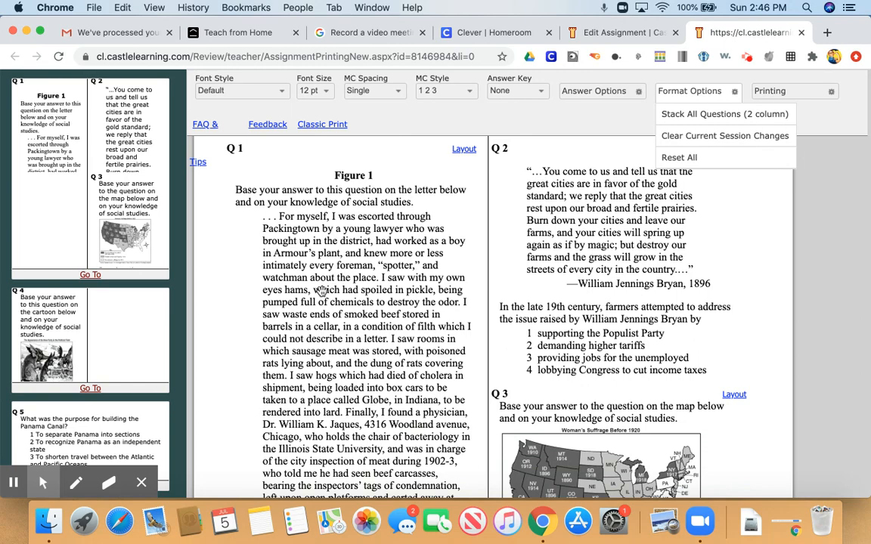
scroll(482, 326, down, 2)
scroll(482, 326, down, 6)
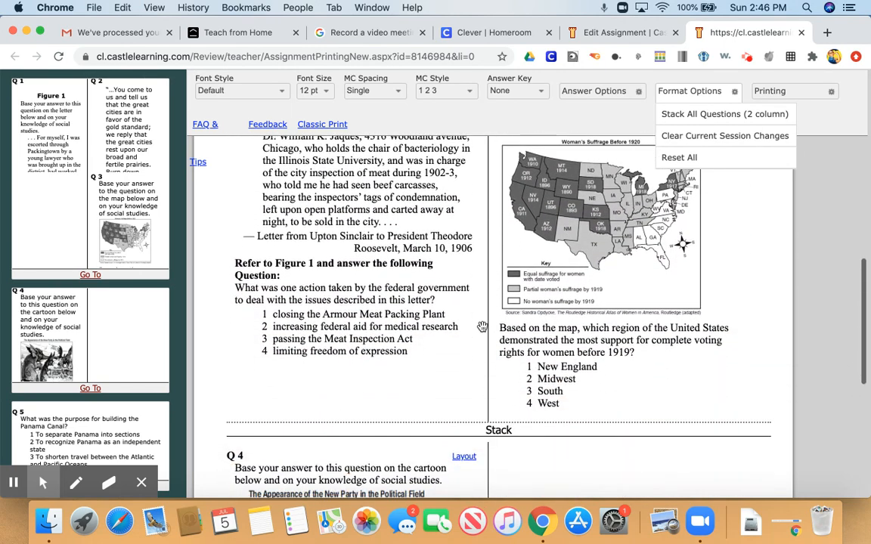
scroll(483, 327, down, 1)
scroll(482, 327, up, 10)
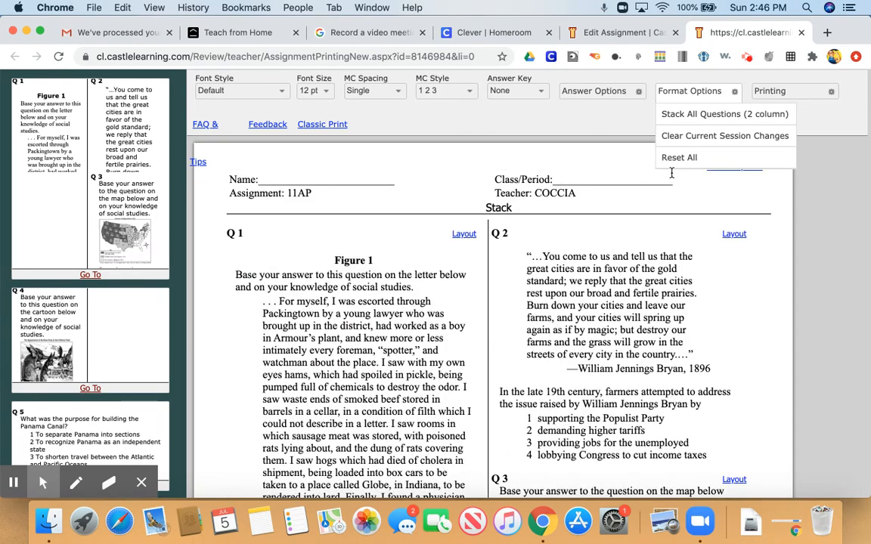
- Open the header options for the printout and close them again
click(830, 91)
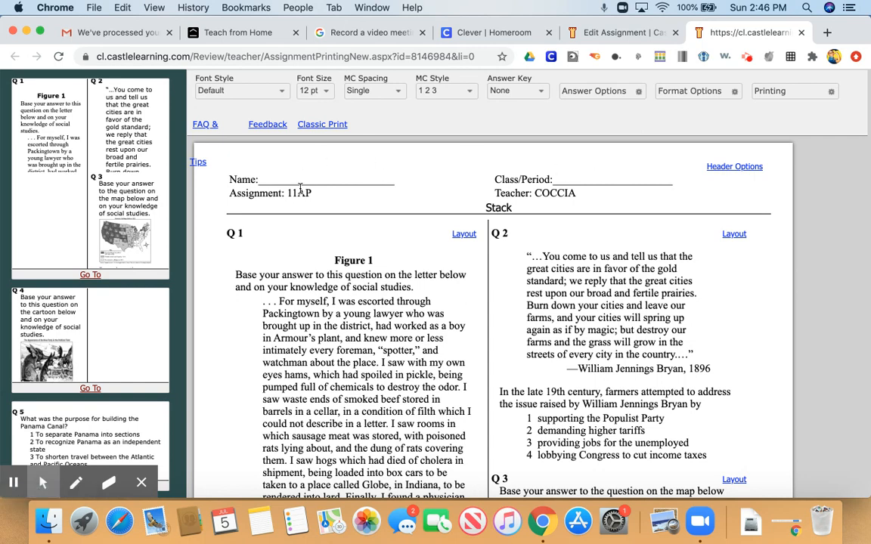
click(738, 167)
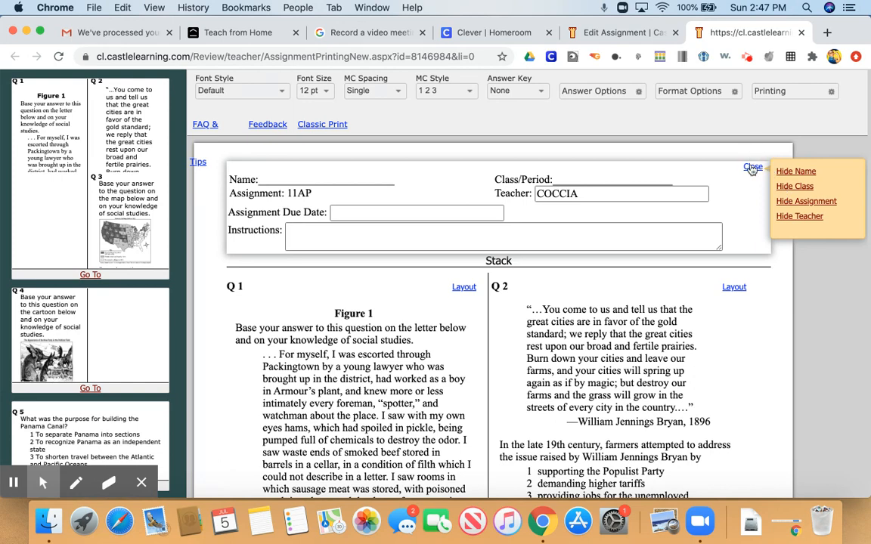
click(751, 168)
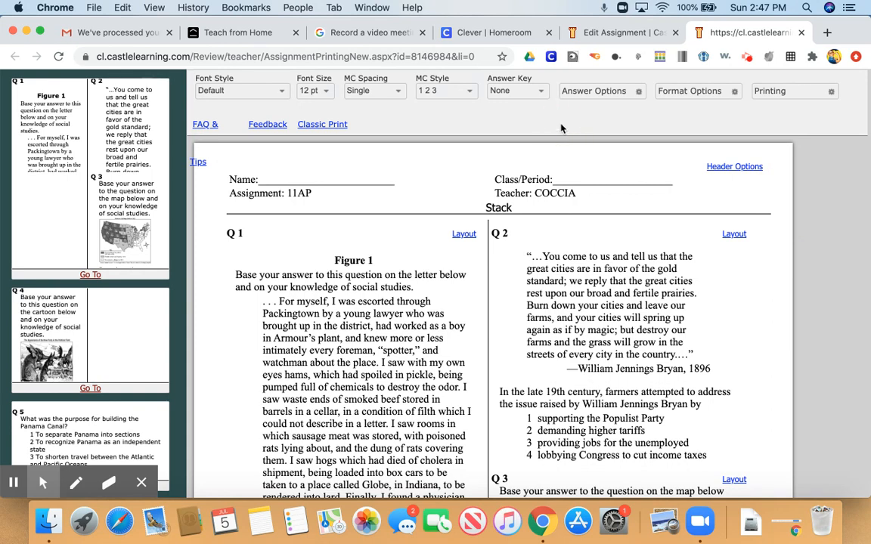
- Review the printing choices for the PDF and close the printable version tab
click(149, 487)
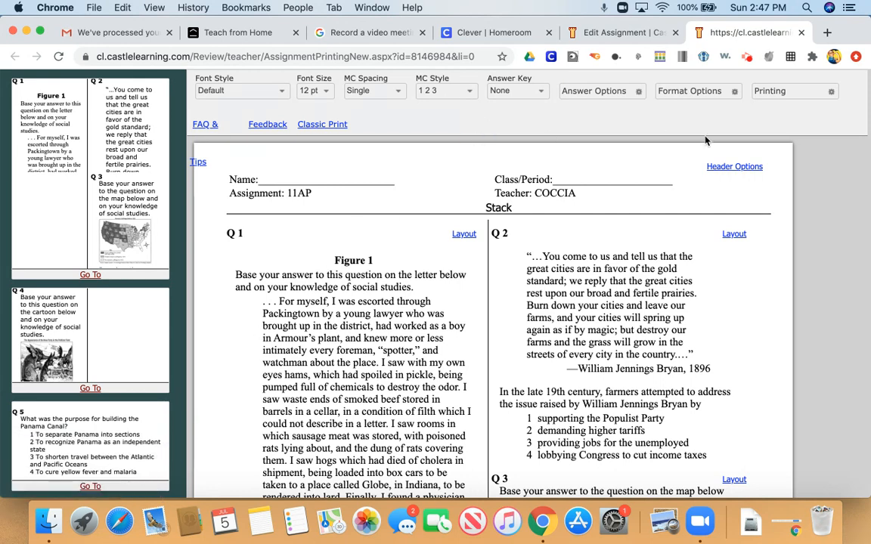
click(831, 92)
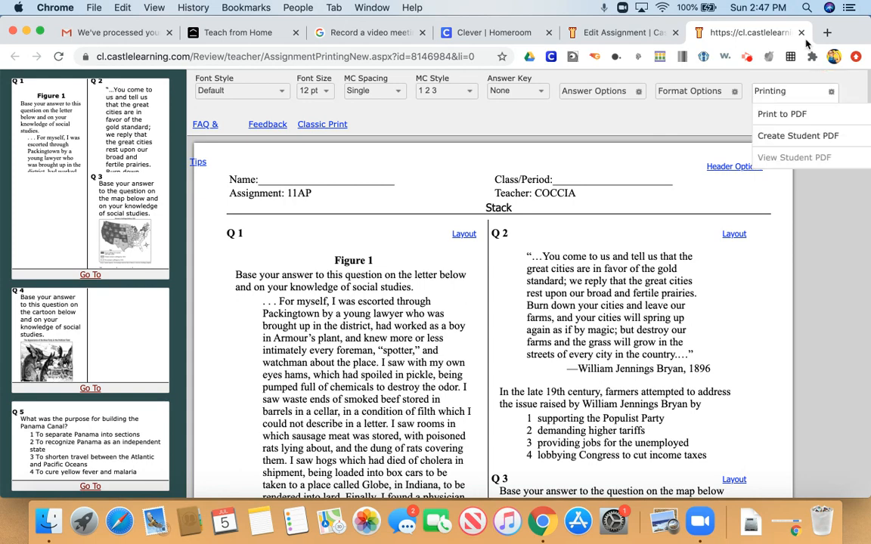
click(798, 34)
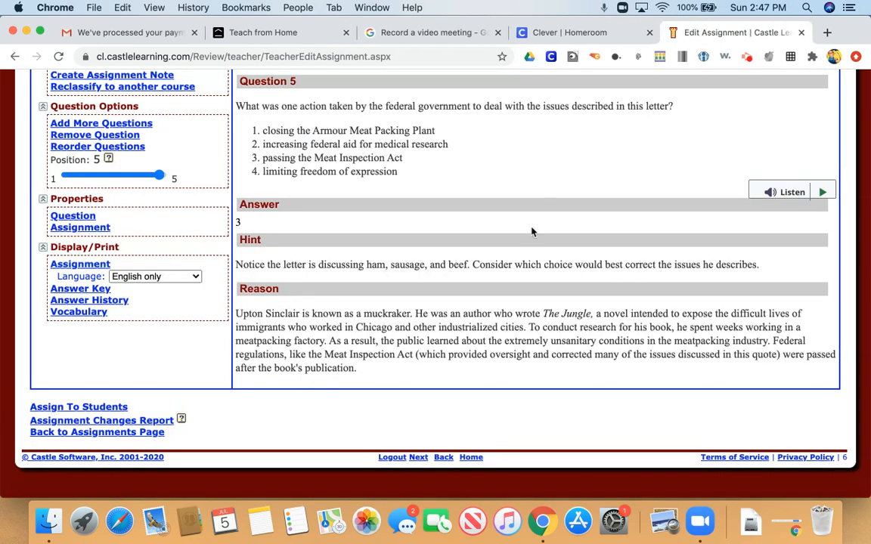
- View the assignment's answer key and close it
scroll(533, 229, up, 2)
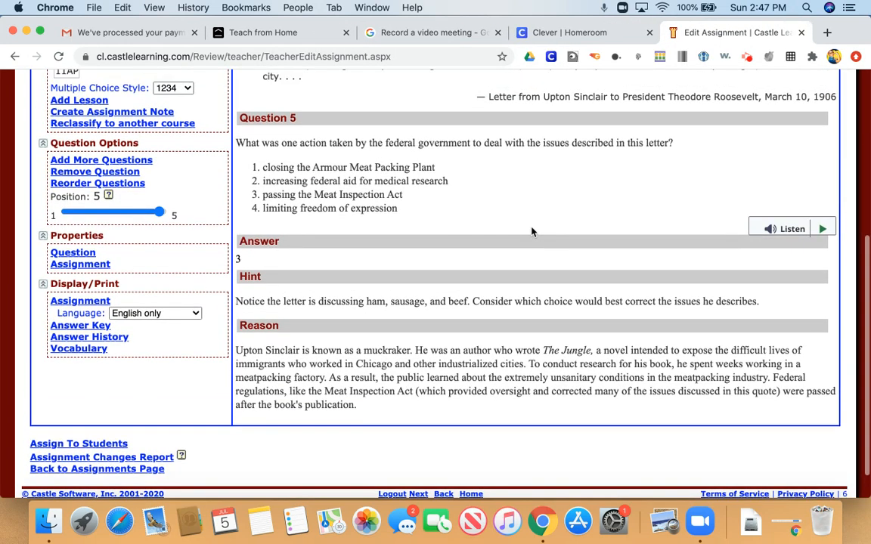
click(72, 328)
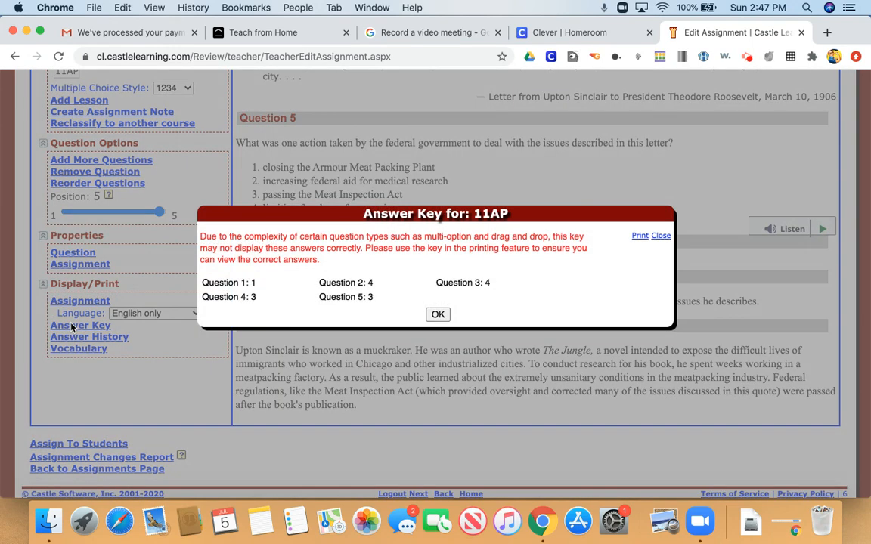
click(662, 237)
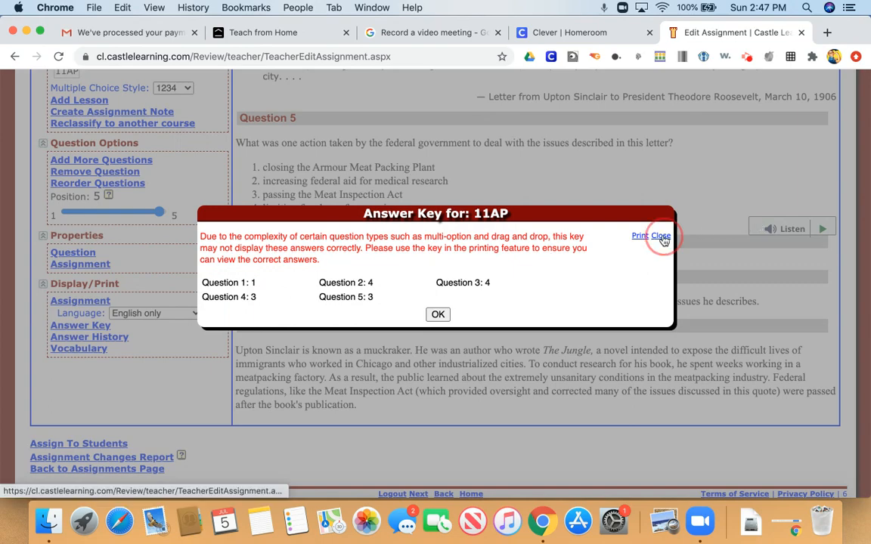
- View the assignment's answer history and close it
scroll(155, 355, down, 2)
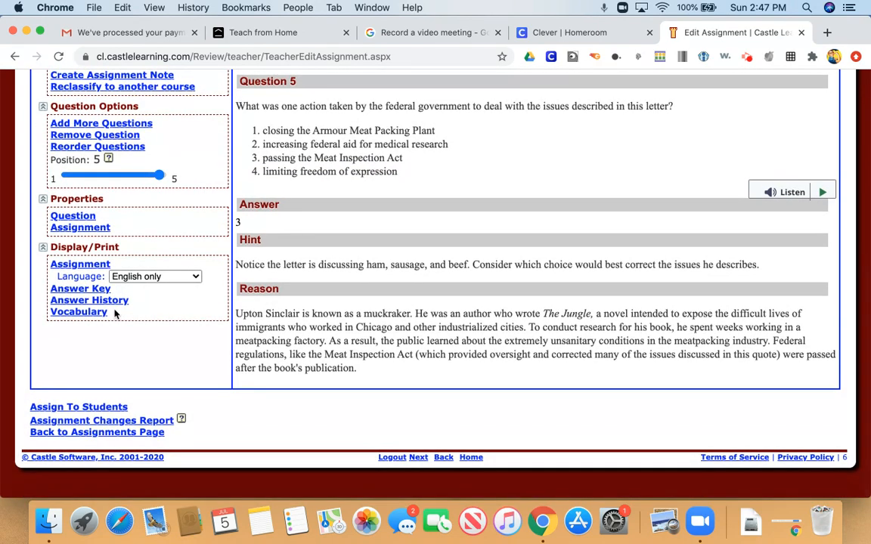
click(115, 303)
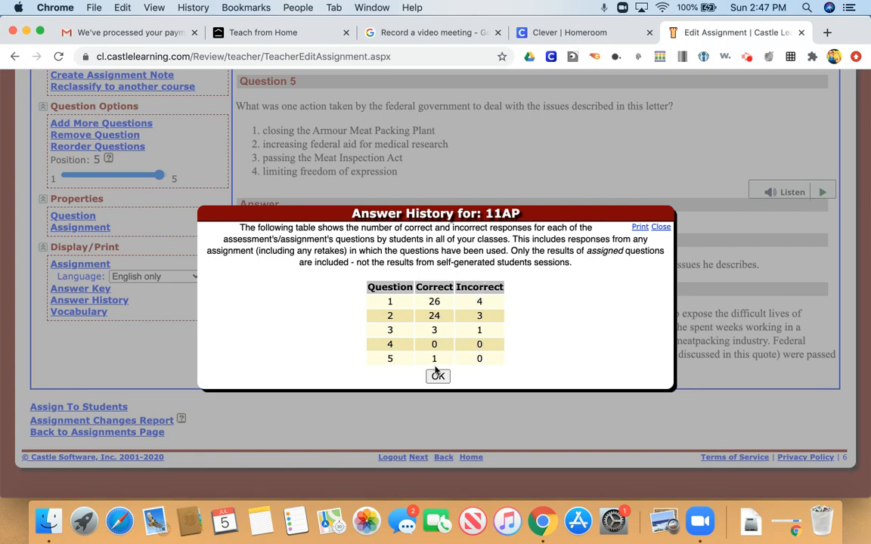
click(661, 227)
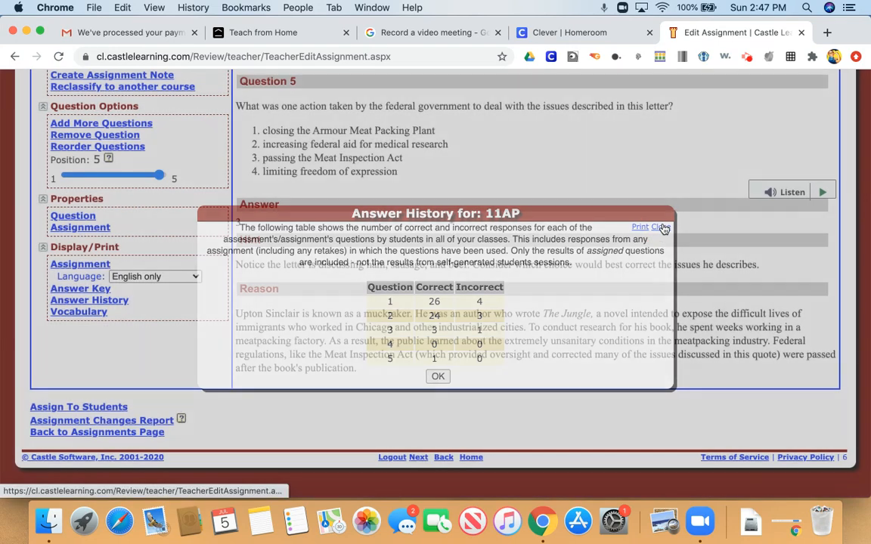
- Open the vocabulary study sheet and uncheck the Atlantic Ocean term
click(78, 312)
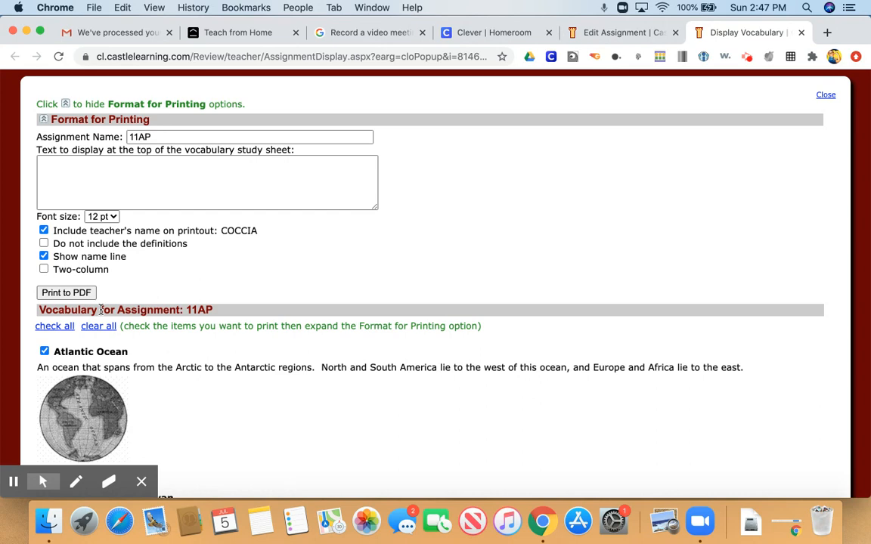
scroll(100, 309, down, 2)
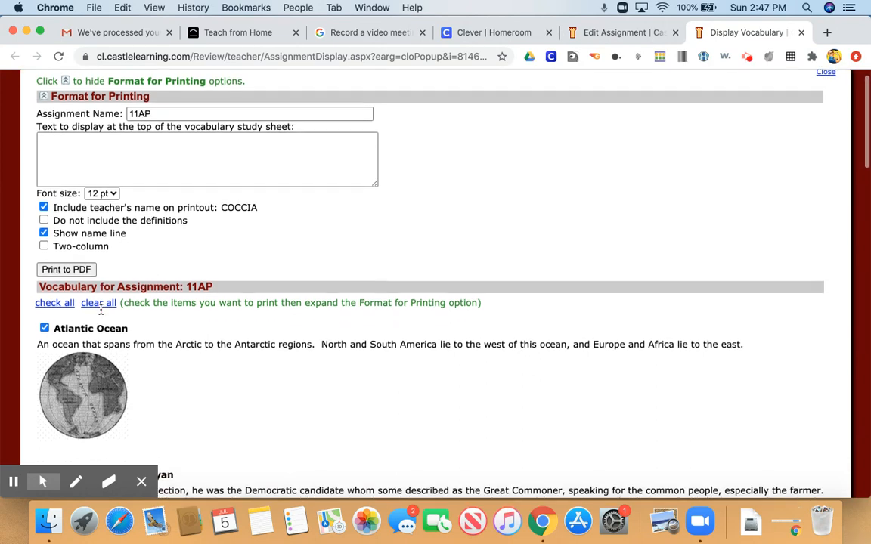
scroll(101, 309, down, 4)
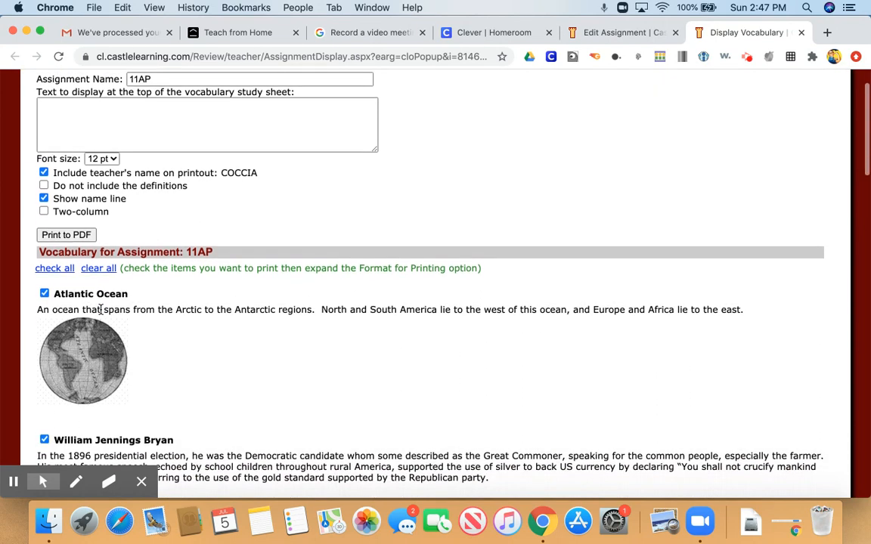
scroll(101, 309, down, 1)
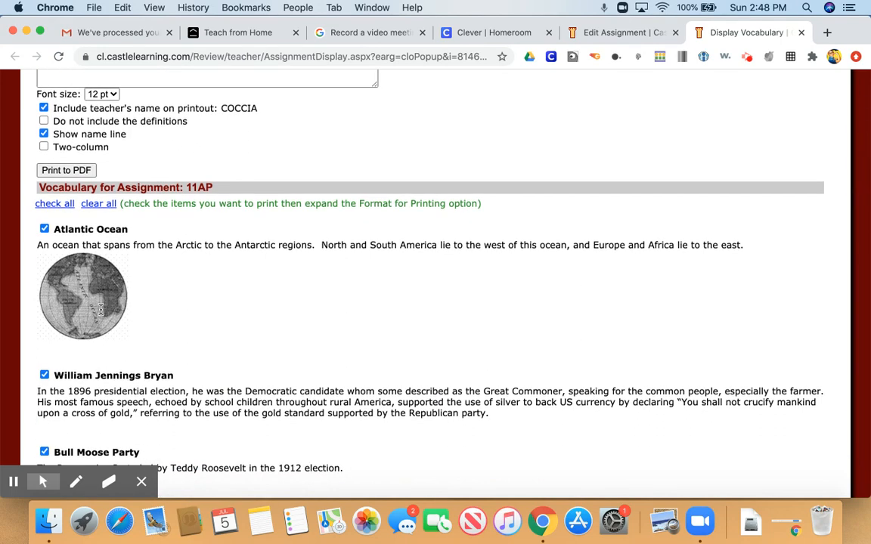
scroll(100, 310, down, 4)
scroll(101, 309, down, 4)
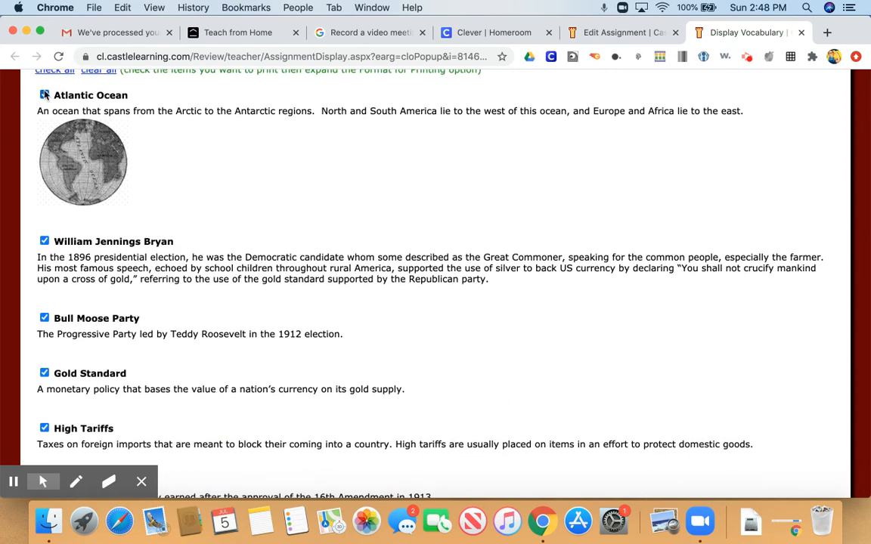
click(45, 95)
- Scroll through the remaining vocabulary terms and close the vocabulary tab
scroll(88, 194, down, 1)
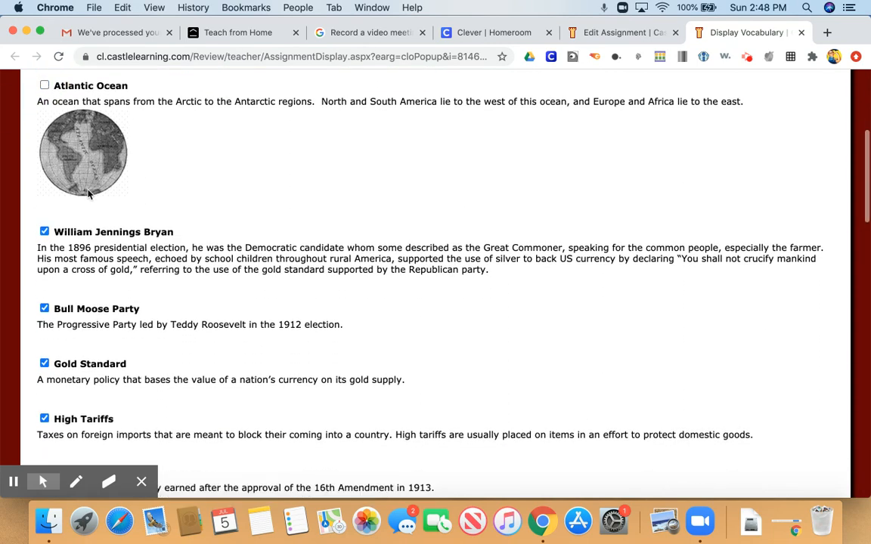
scroll(88, 193, down, 6)
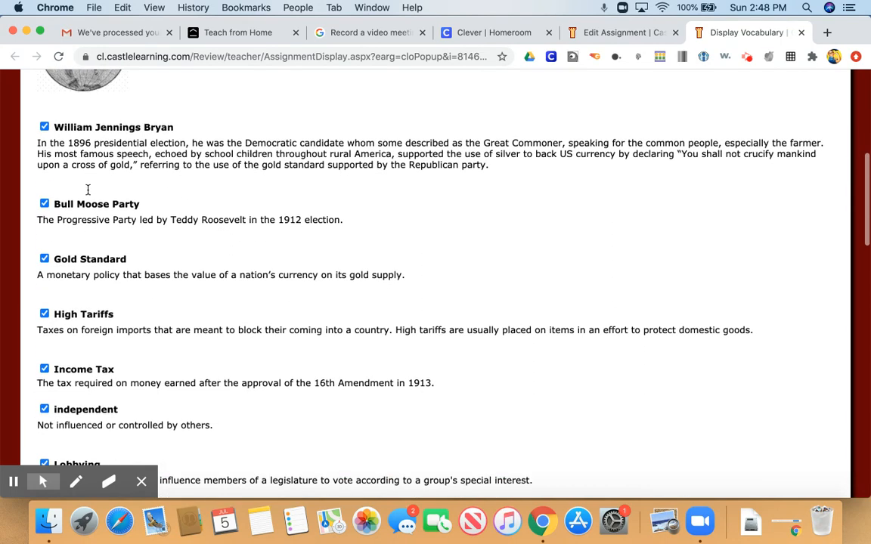
scroll(87, 189, down, 1)
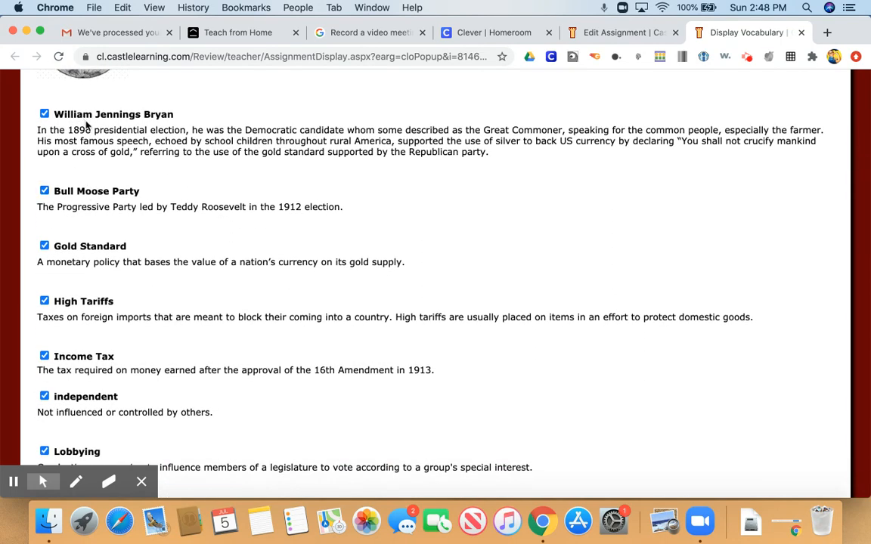
scroll(87, 127, down, 2)
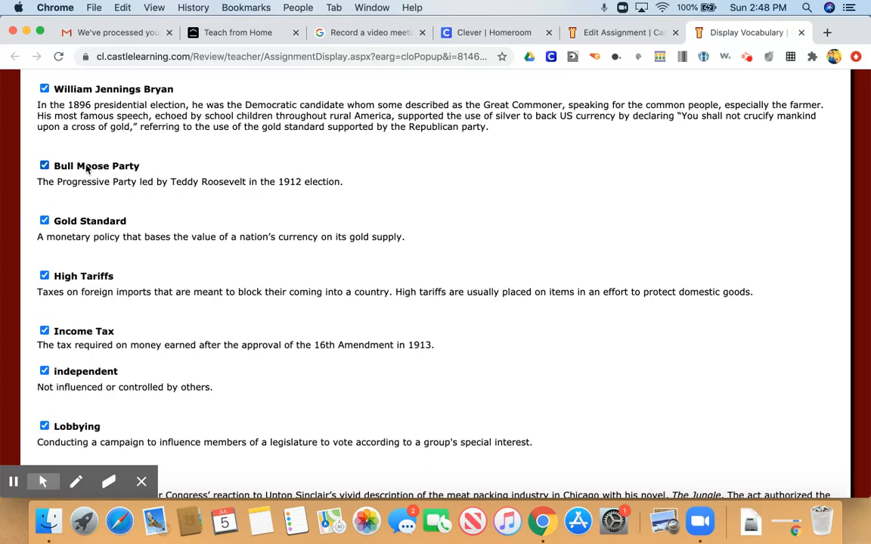
scroll(86, 168, down, 2)
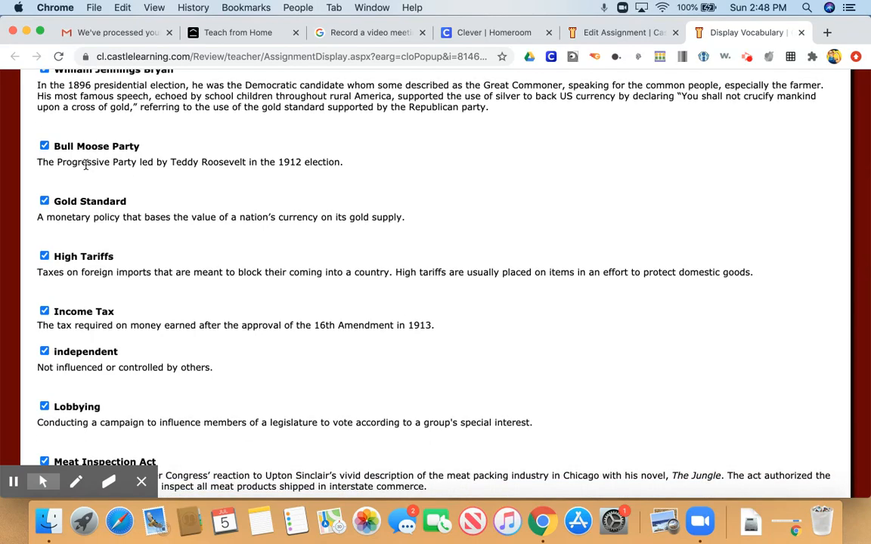
scroll(87, 165, down, 10)
scroll(86, 165, up, 20)
scroll(86, 164, down, 10)
scroll(87, 166, up, 10)
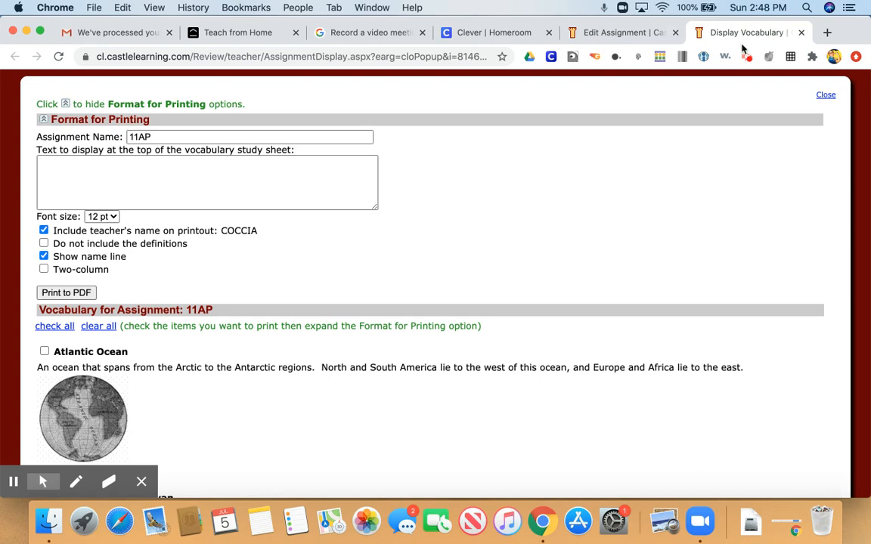
click(802, 33)
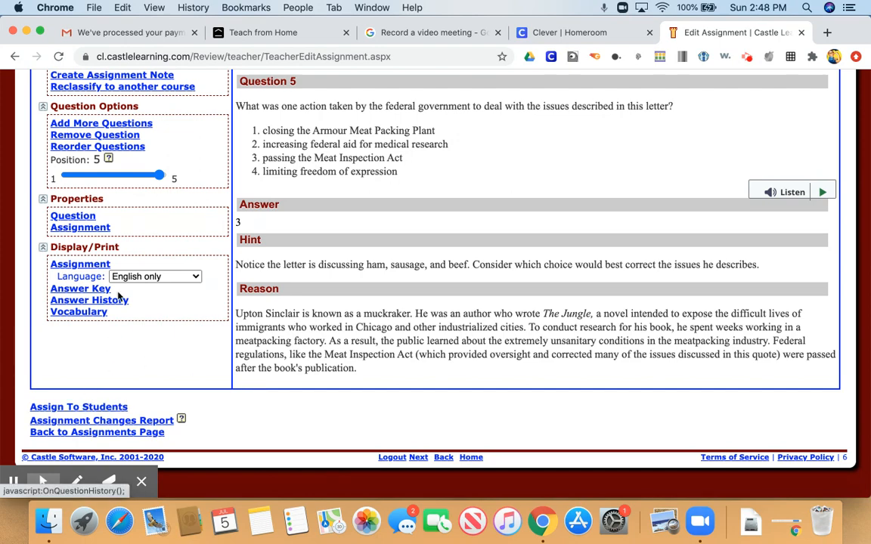
- Open the Assign To Students page for the 11AP assignment
scroll(119, 297, up, 5)
scroll(119, 297, down, 10)
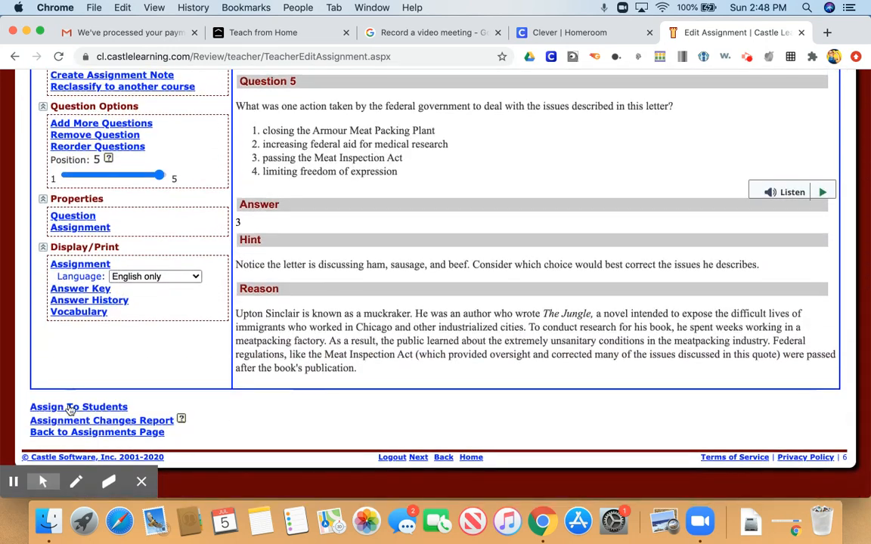
click(70, 409)
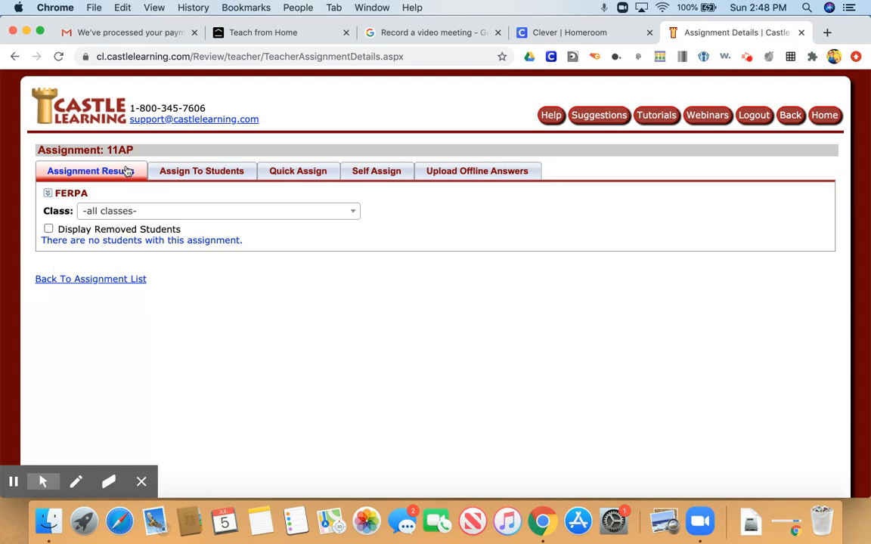
click(203, 173)
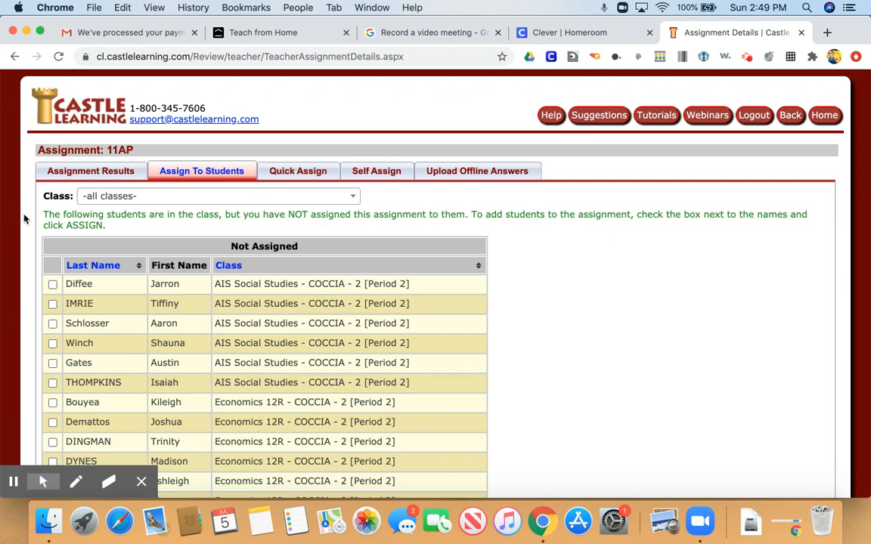
- Check students to receive the assignment in the Not Assigned list
click(52, 284)
click(52, 304)
click(52, 285)
scroll(52, 305, down, 20)
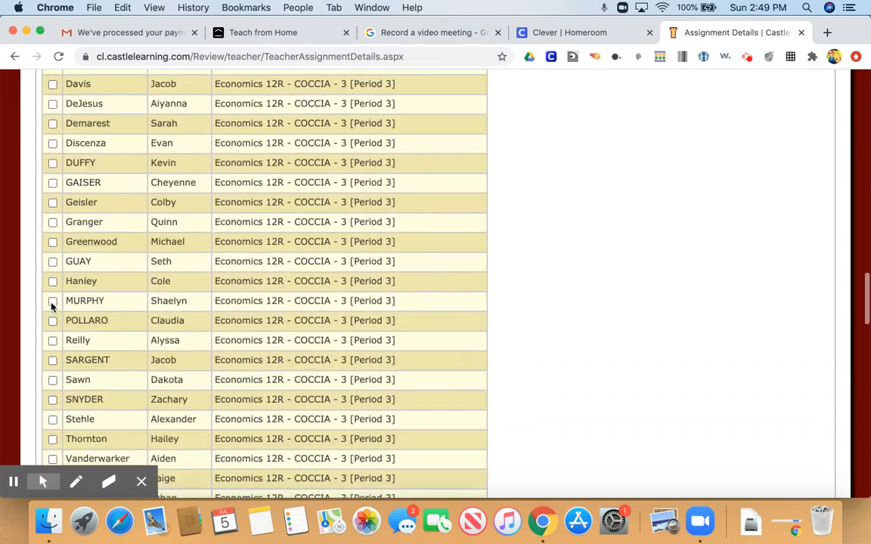
scroll(52, 307, down, 20)
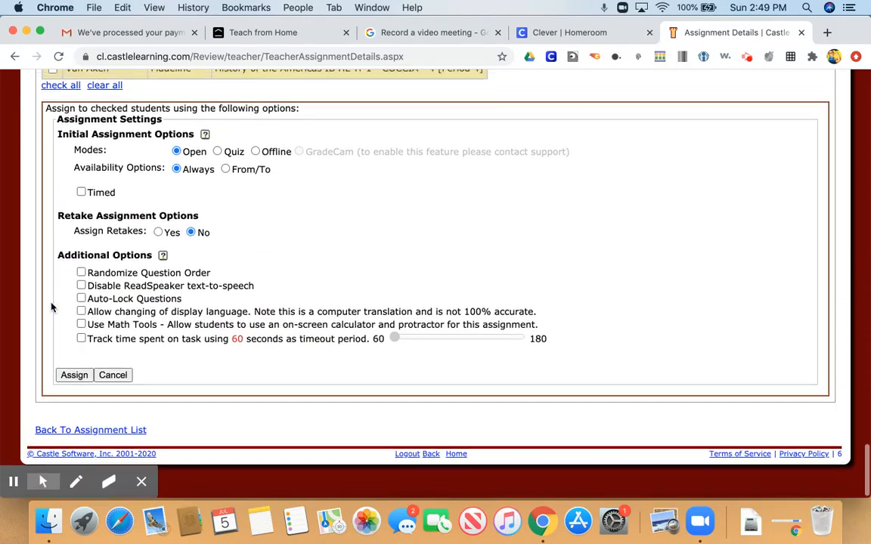
- Set availability to From/To and turn on Randomize Question Order
scroll(52, 307, down, 3)
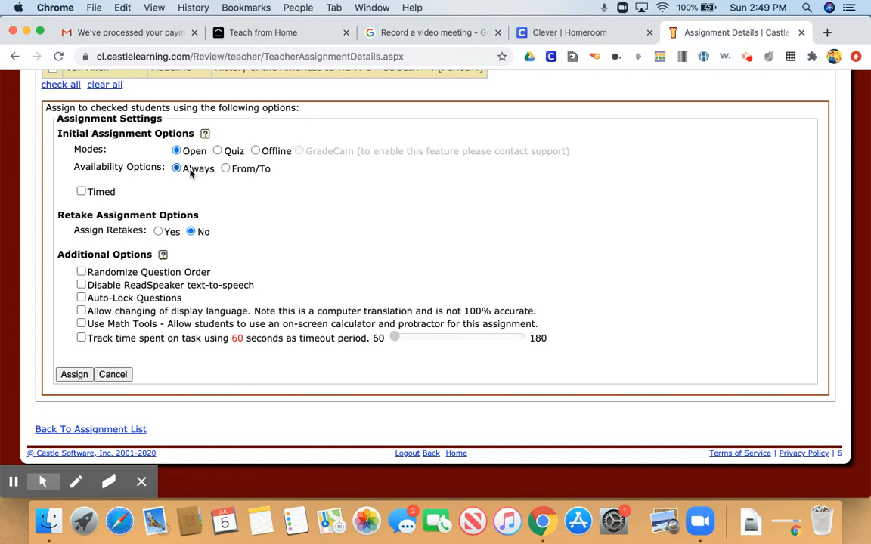
click(226, 168)
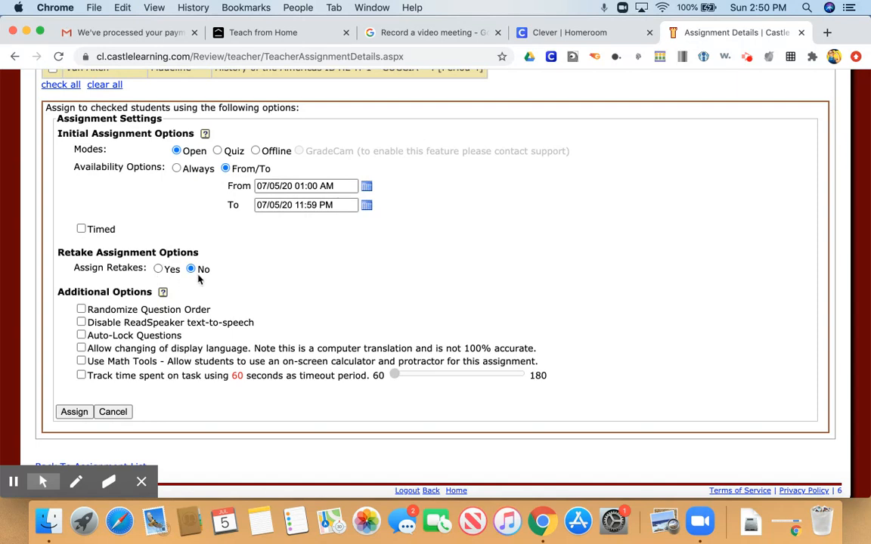
scroll(198, 280, down, 1)
click(81, 277)
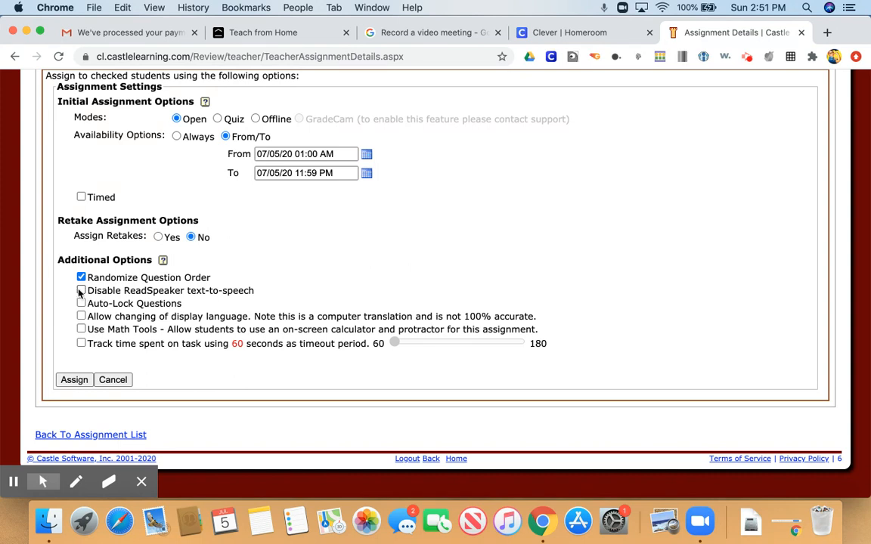
- Toggle the Disable ReadSpeaker text-to-speech option on and back off
click(81, 291)
click(81, 291)
scroll(113, 384, up, 1)
scroll(112, 384, down, 1)
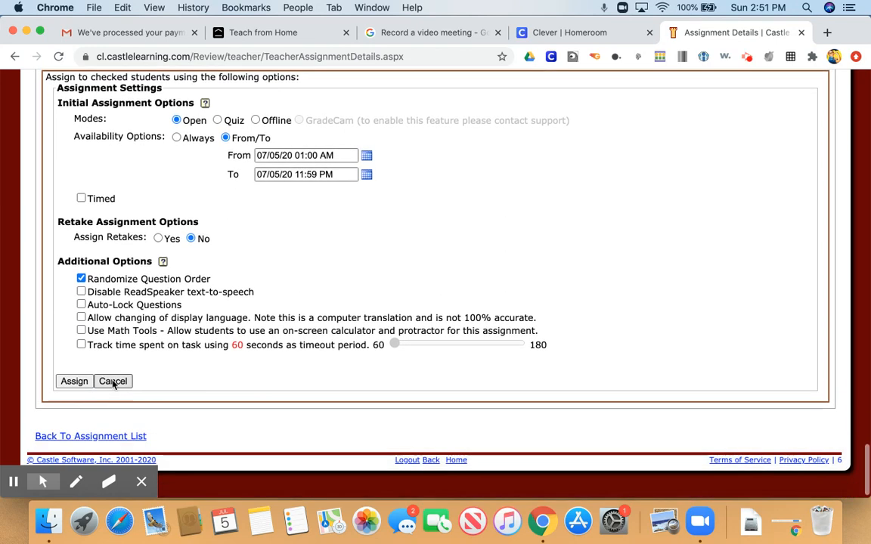